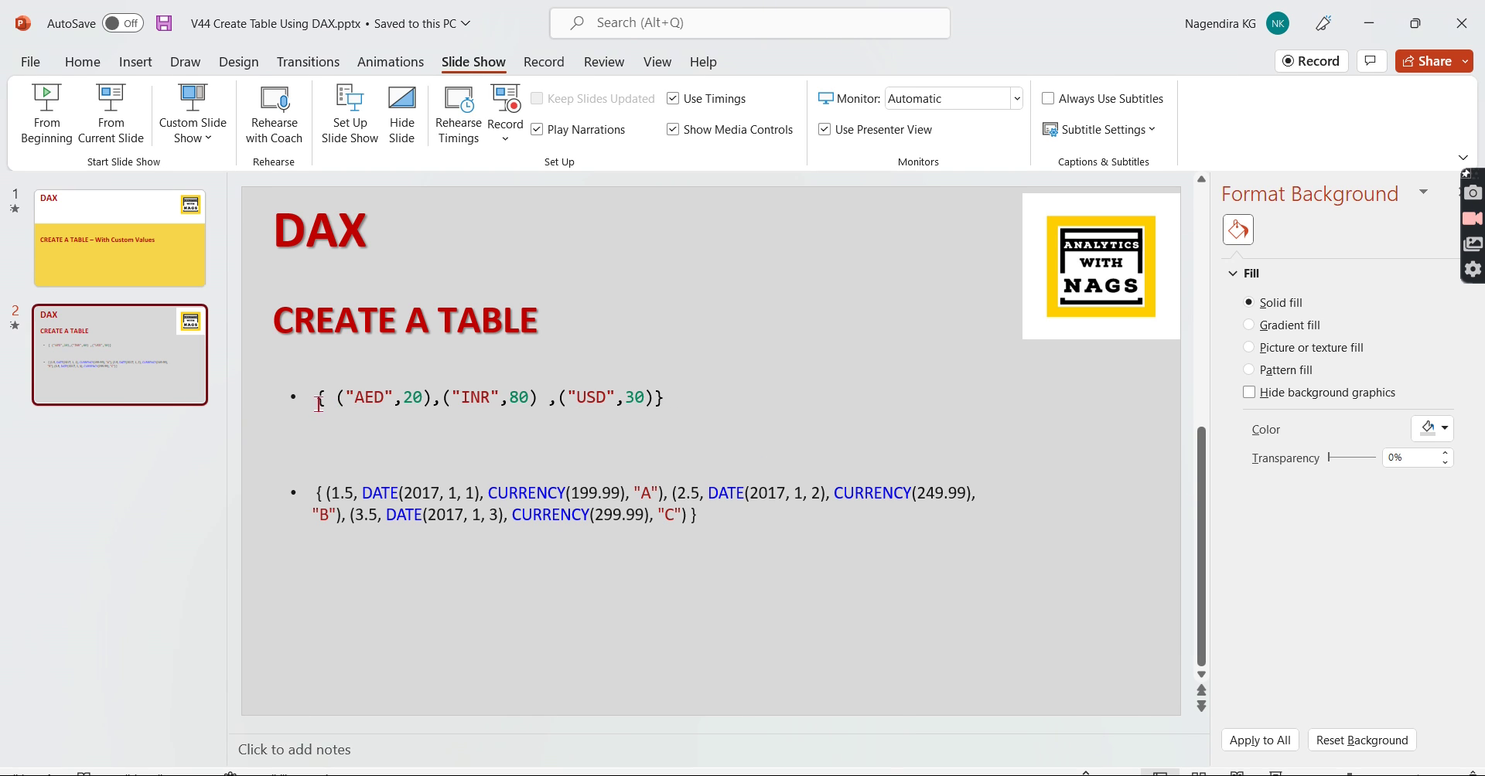
# - Copy the expression { ("AED",20),("INR",80) ,("USD",30)} from slide 2 and bring up Power BI
pyautogui.moveTo(318, 404); pyautogui.dragTo(676, 398)
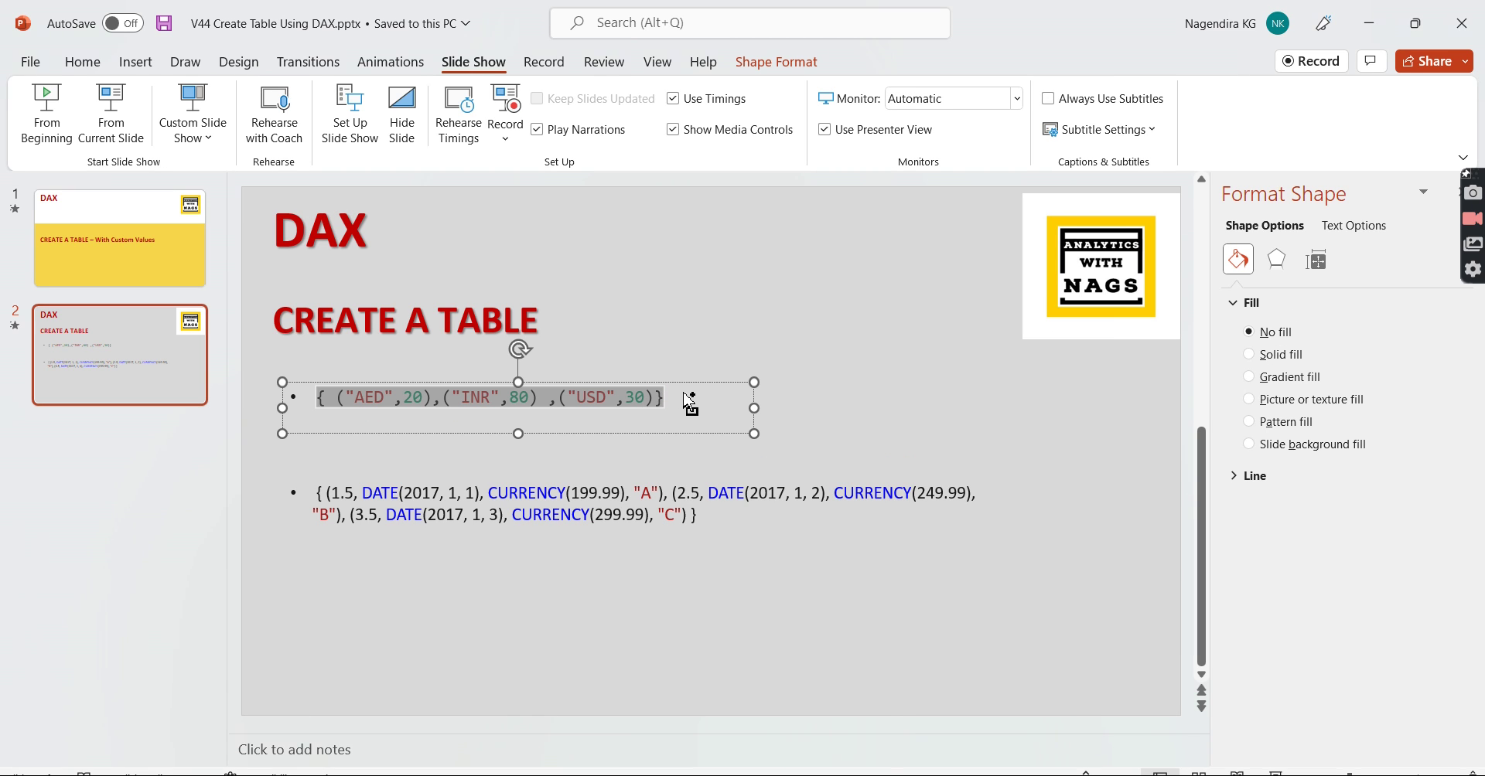
pyautogui.click(848, 775)
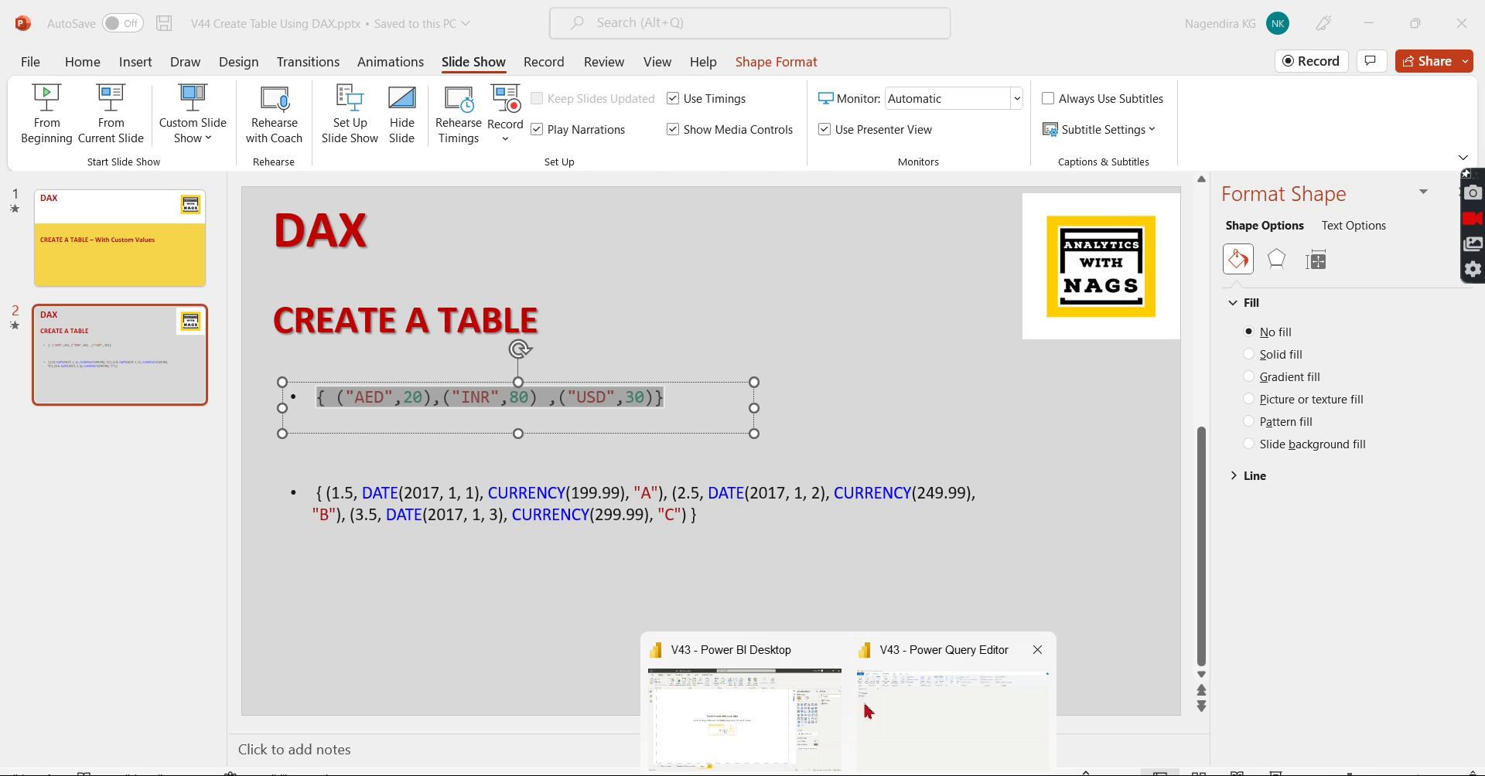
# - Create an entered-data table with Column1 values AED and USD, and load it
pyautogui.click(766, 710)
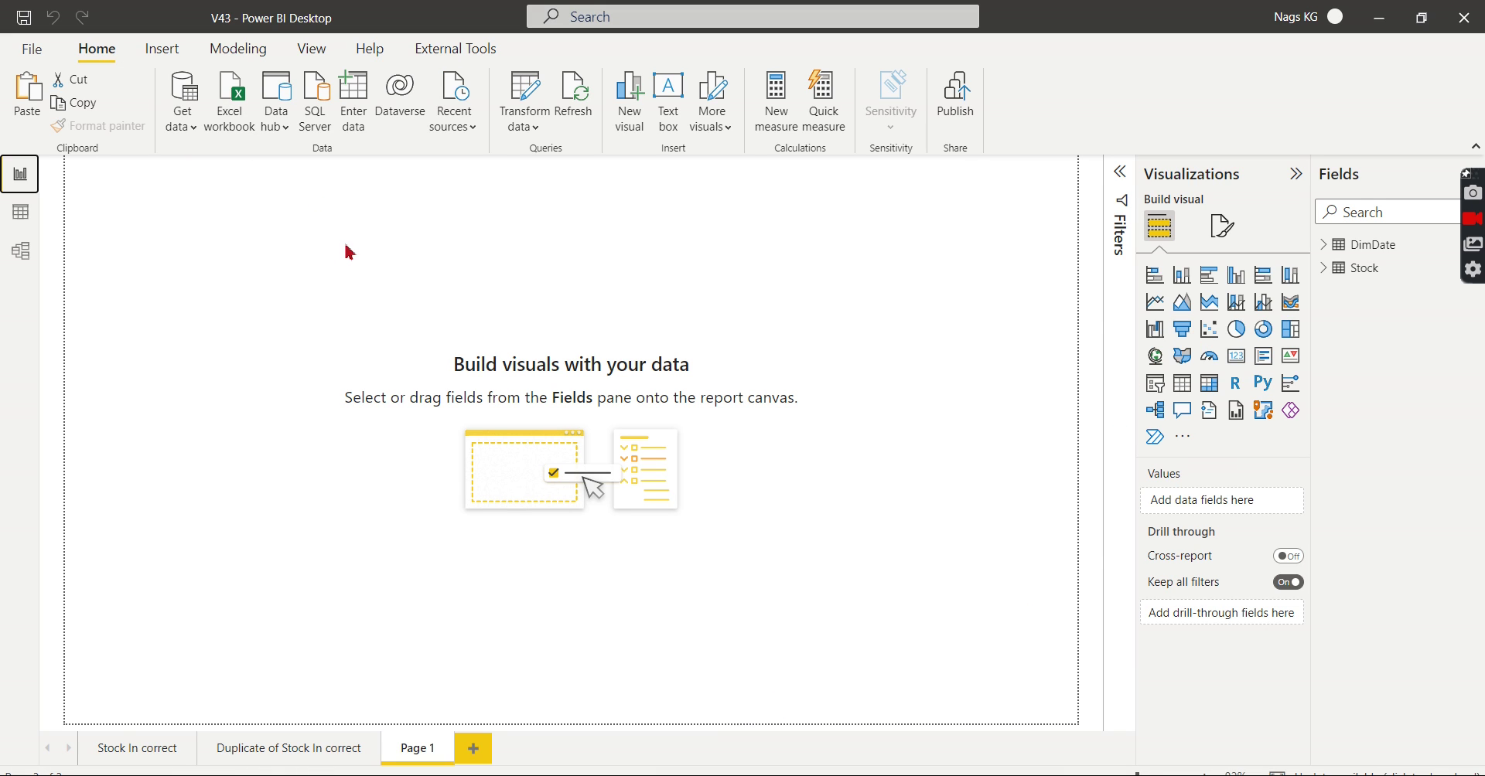
pyautogui.click(232, 48)
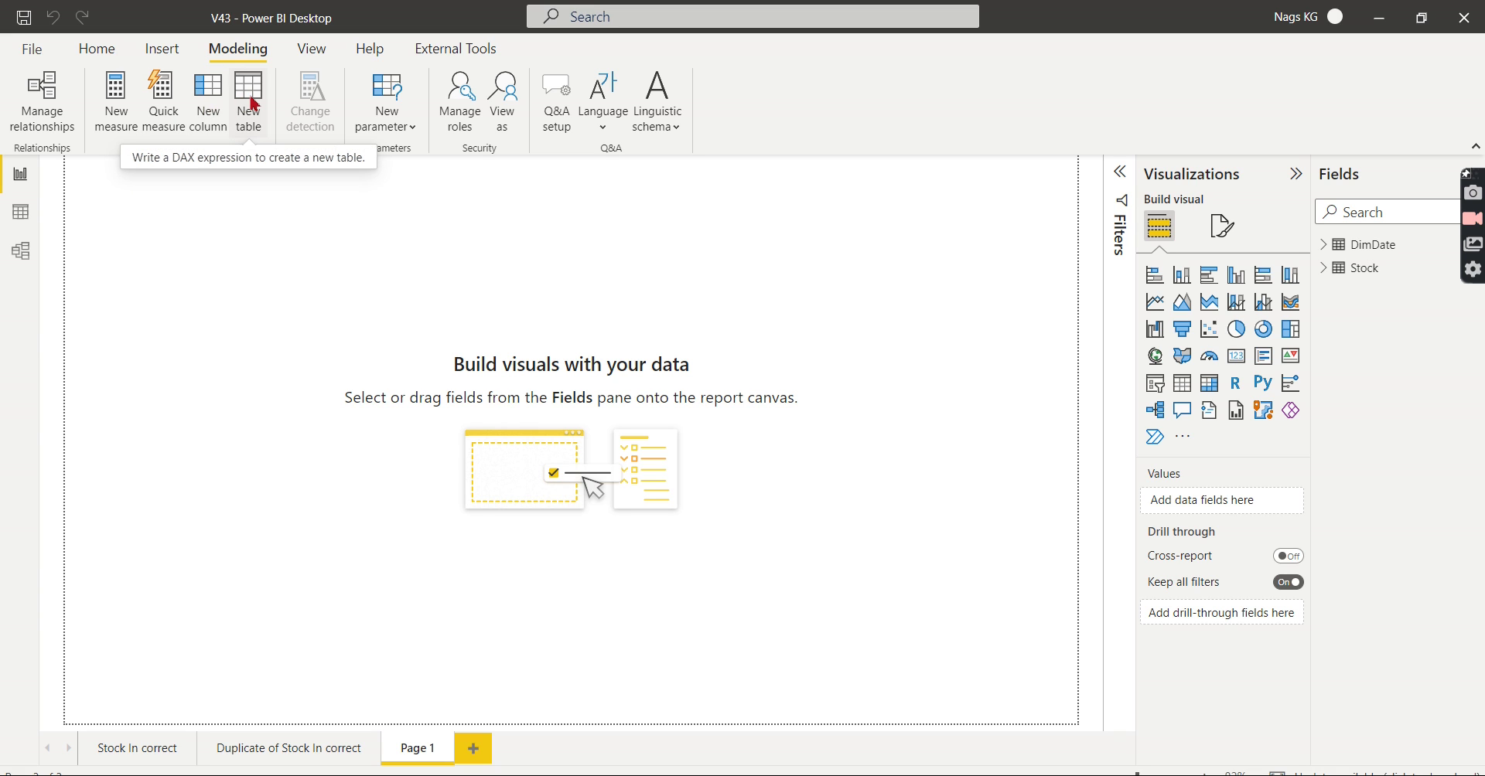
pyautogui.click(105, 49)
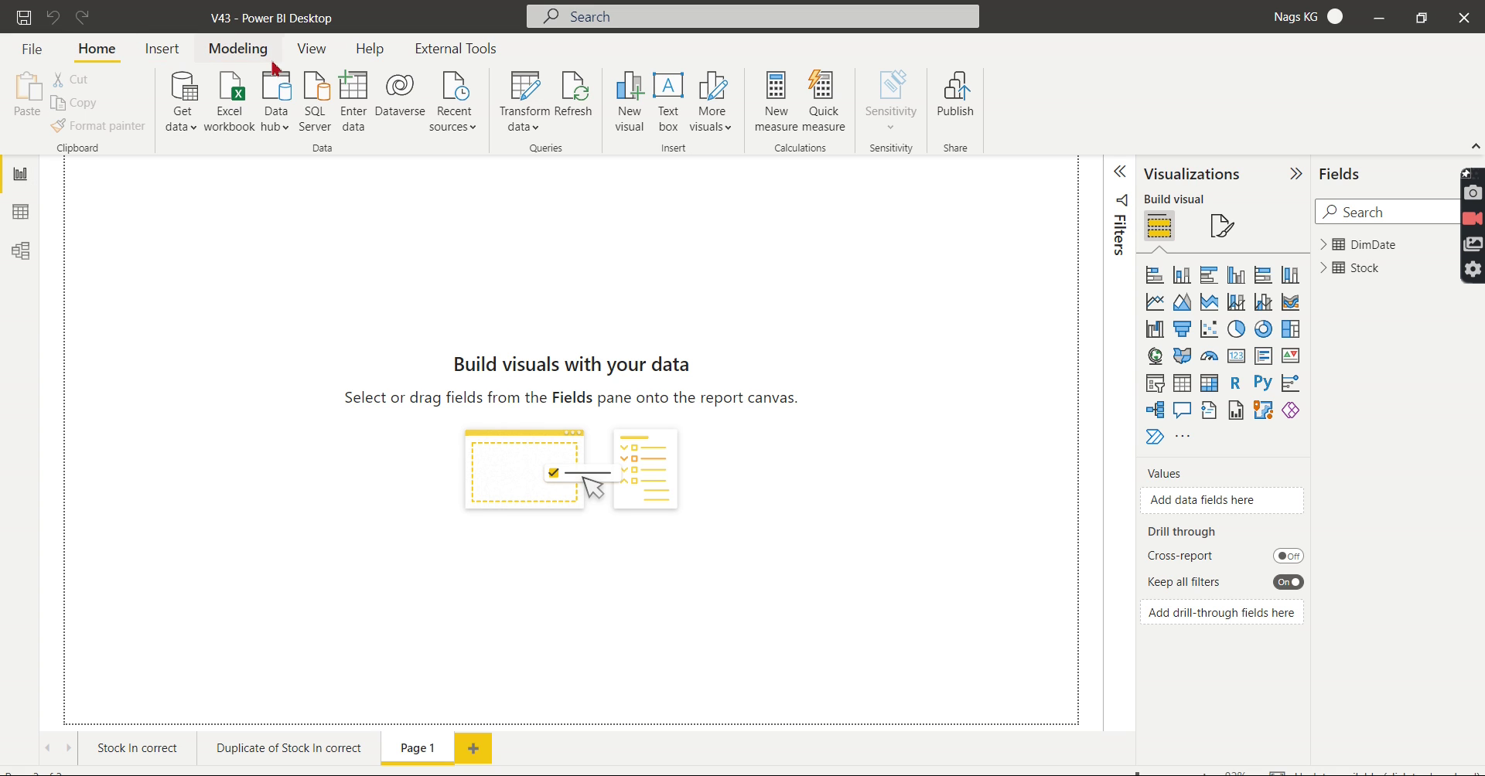
pyautogui.click(355, 109)
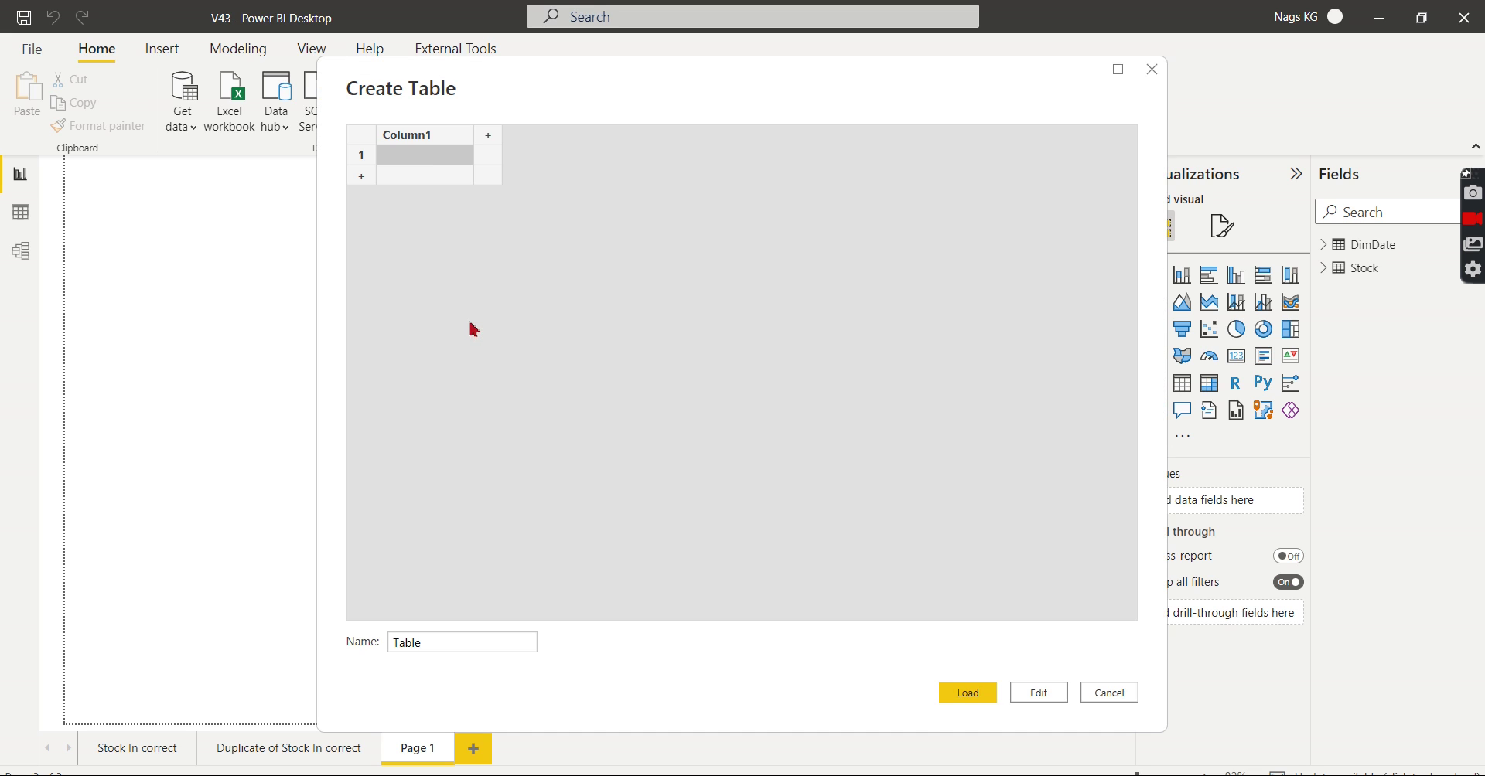
pyautogui.click(418, 164)
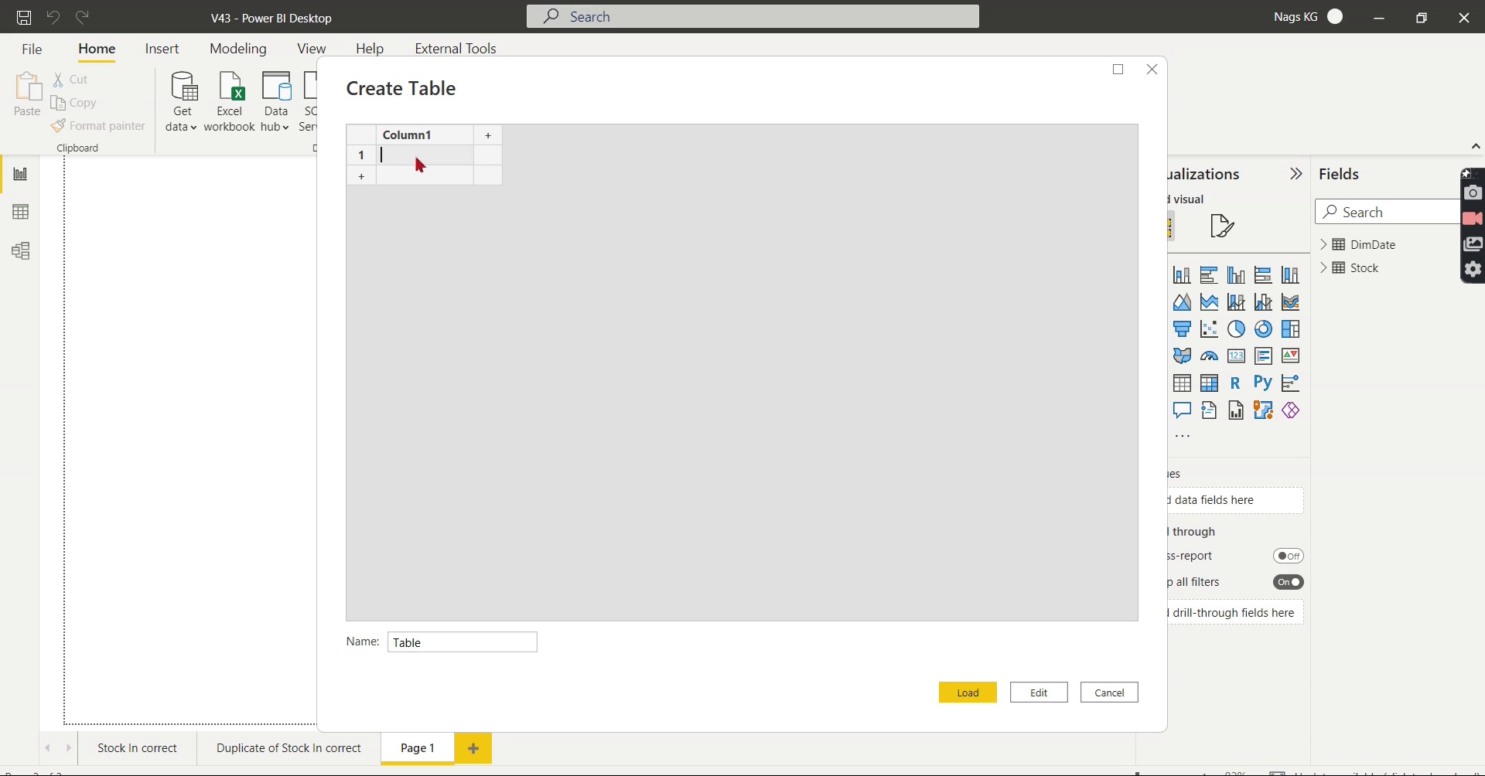
pyautogui.write('AED')
pyautogui.click(416, 179)
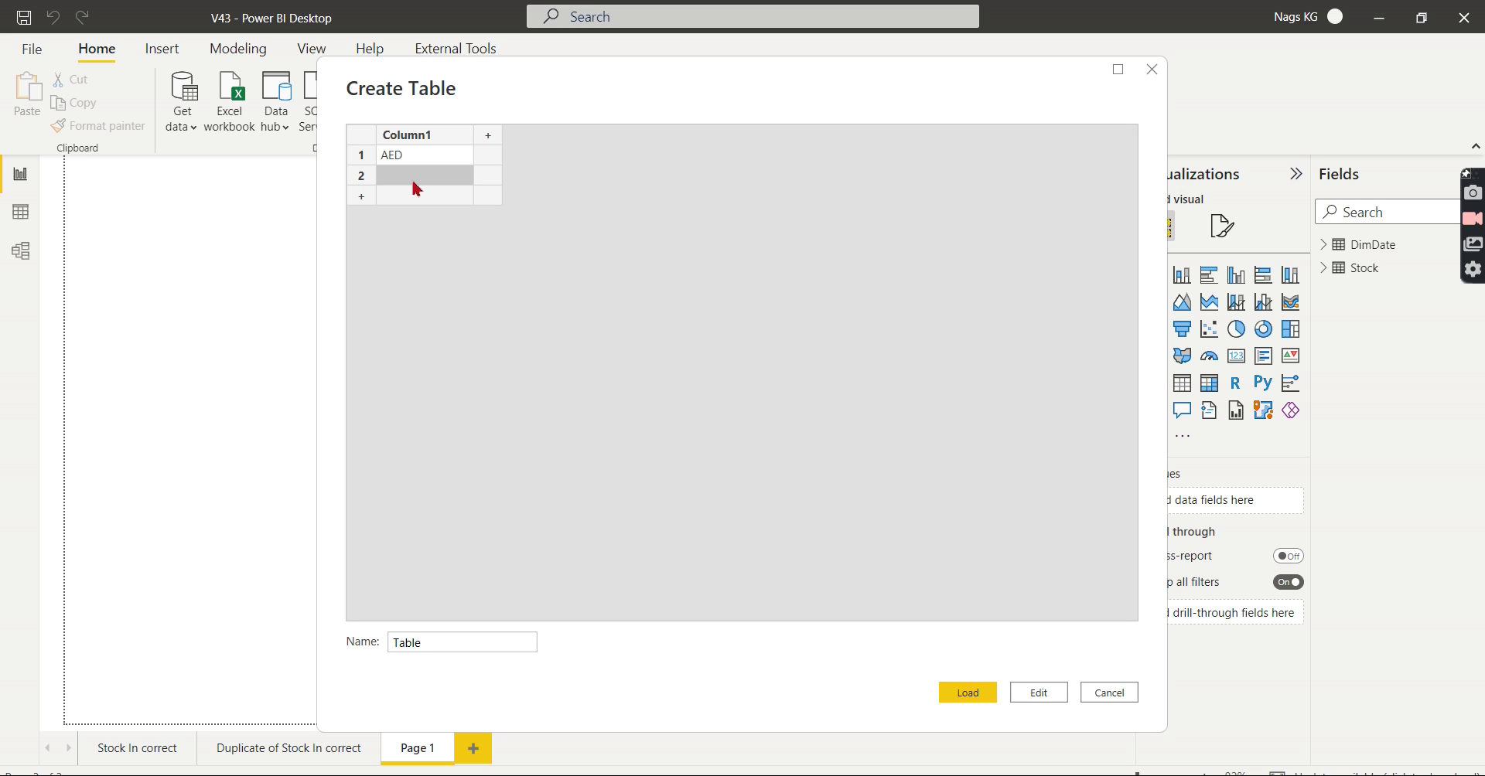
pyautogui.write('USD')
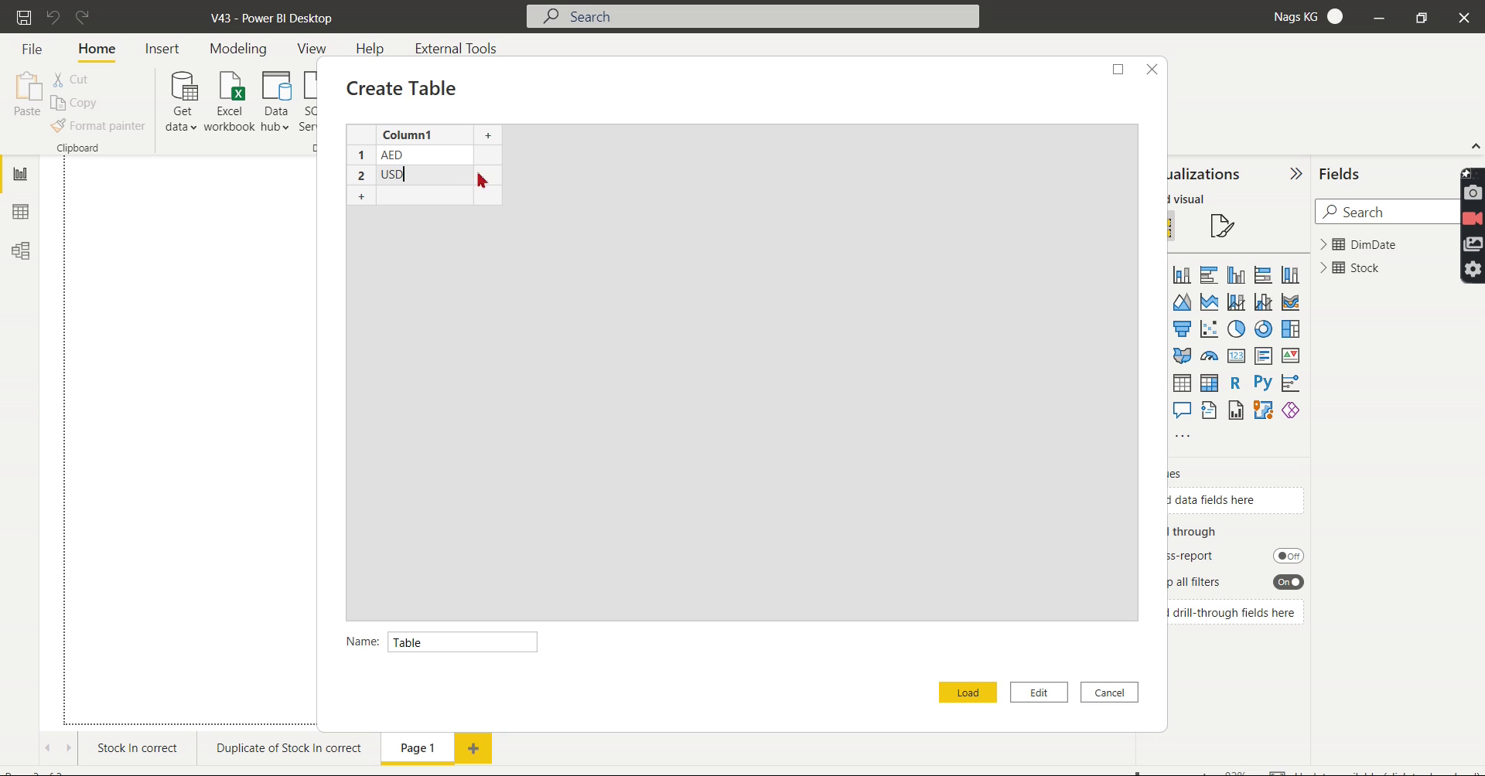
pyautogui.click(966, 700)
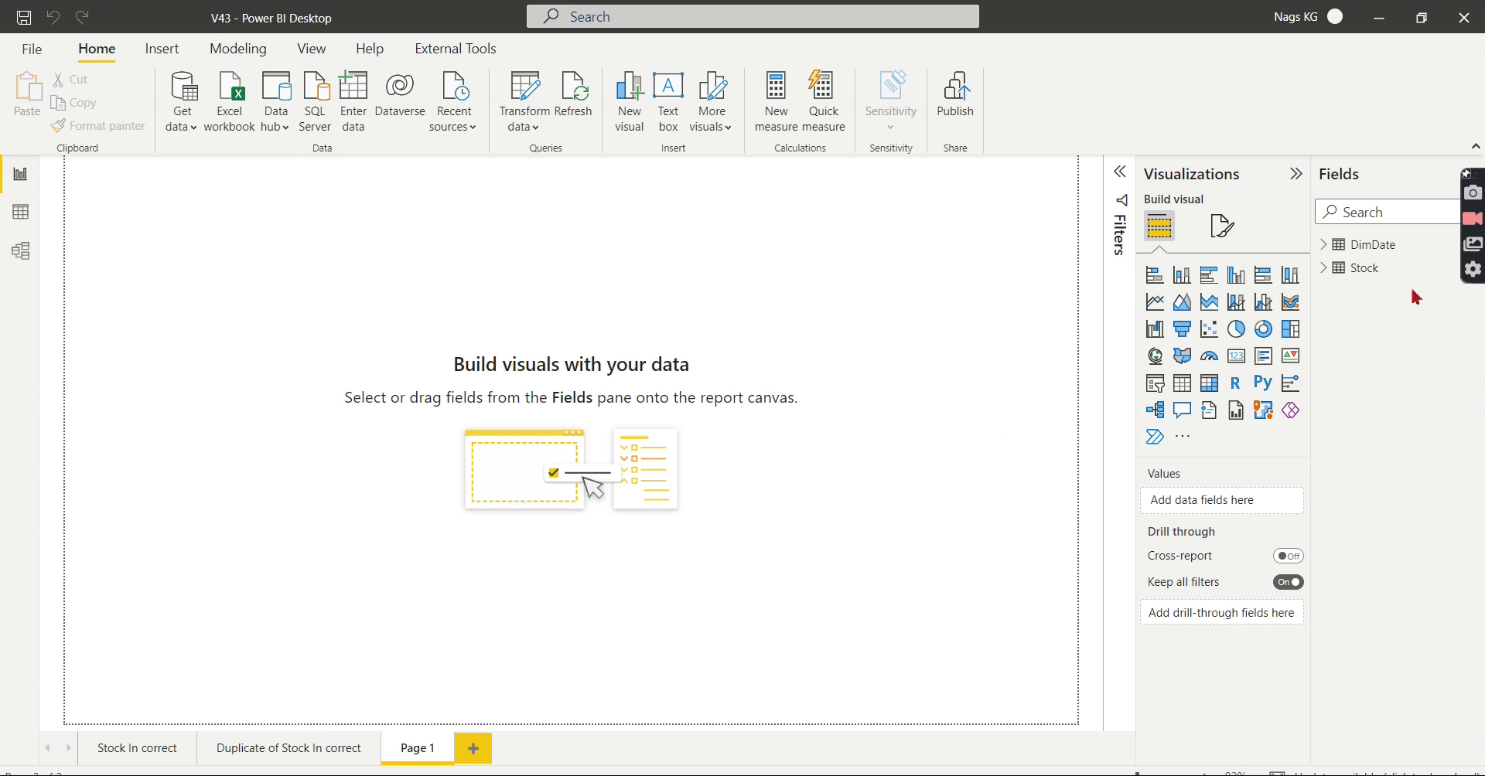
# - Apply the Table query so it appears in Fields beside DimDate and Stock
pyautogui.click(948, 183)
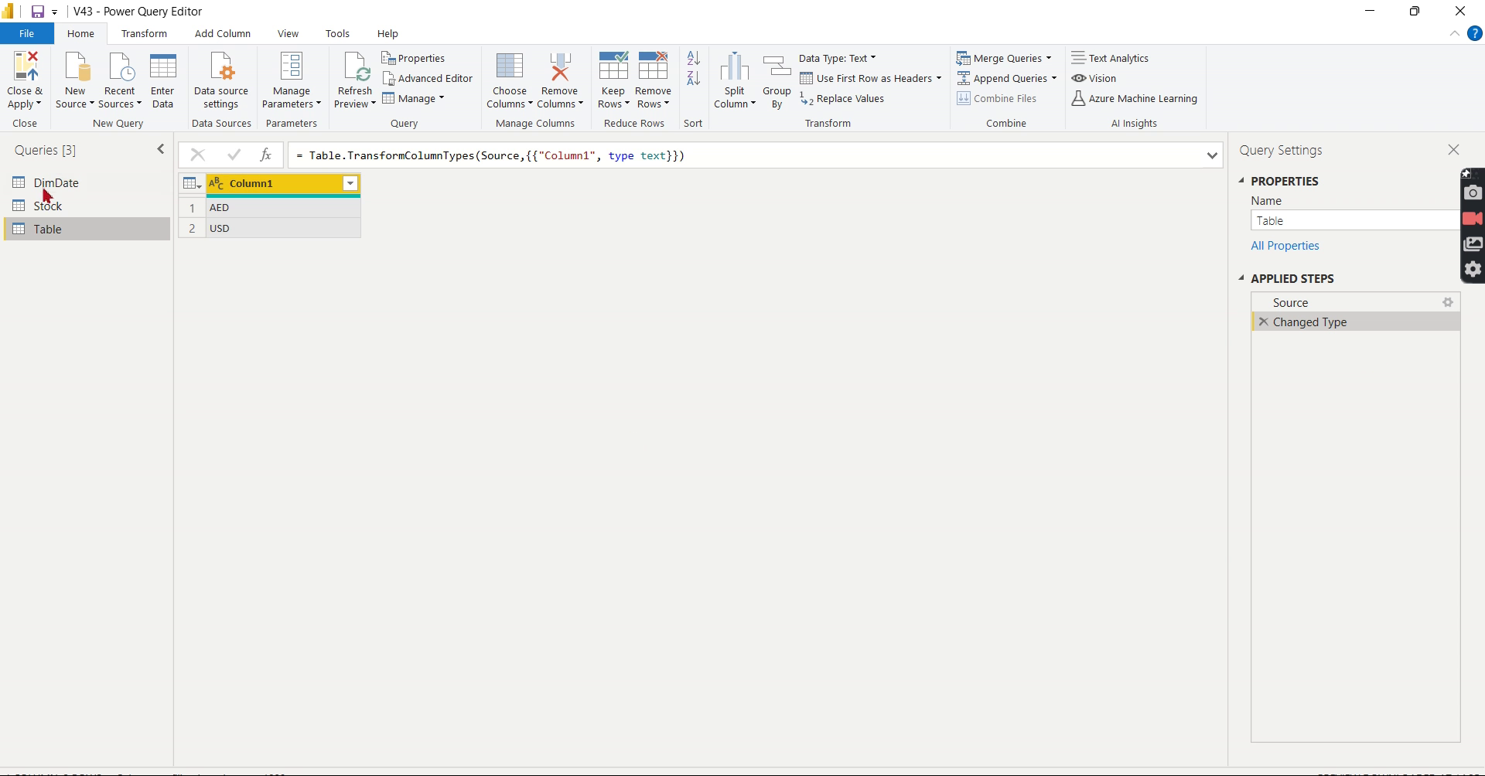
pyautogui.click(38, 103)
pyautogui.click(38, 104)
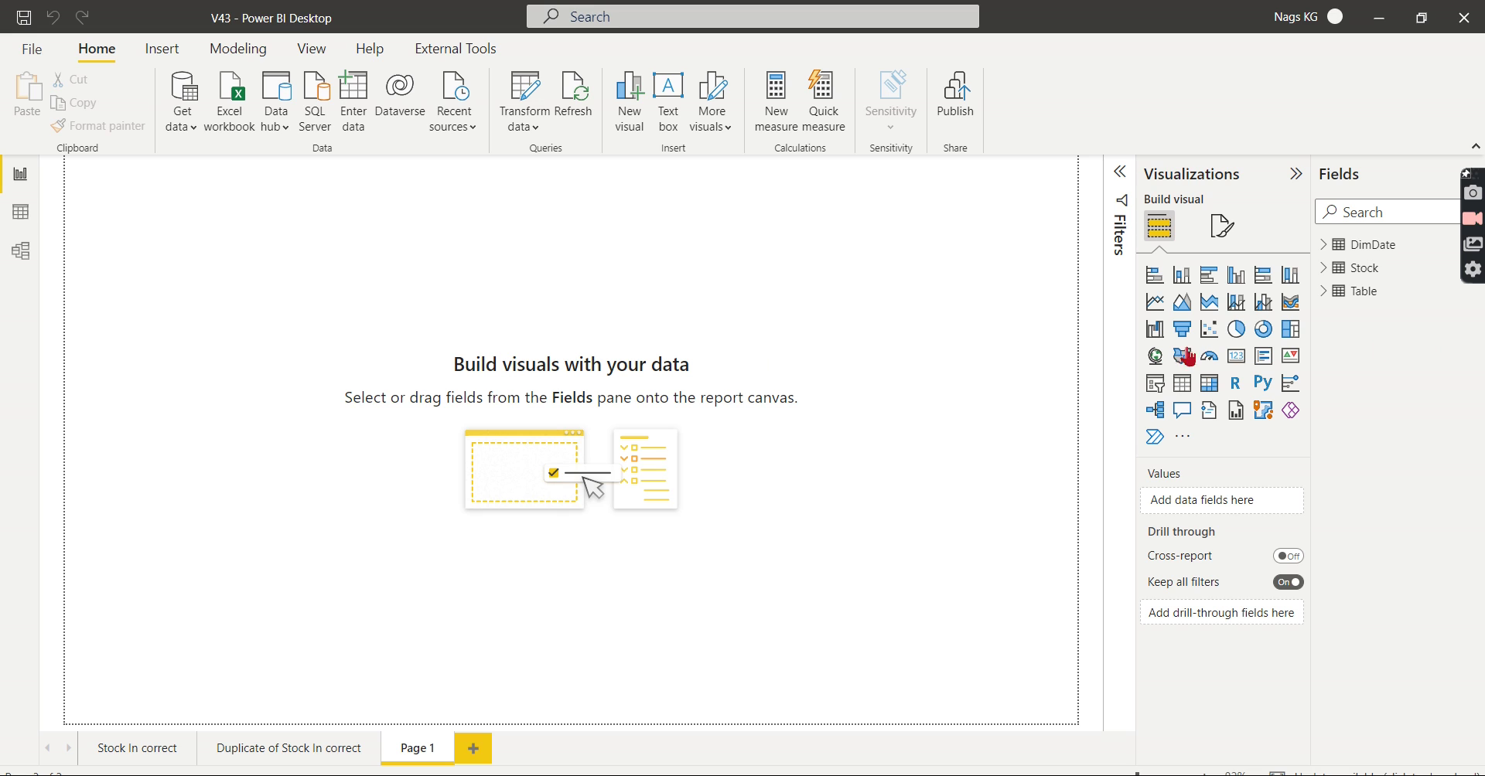
# - Create calculated table Currency OPtion = { ("AED",20),("INR",80) ,("USD",30)} from the pasted expression
pyautogui.click(260, 60)
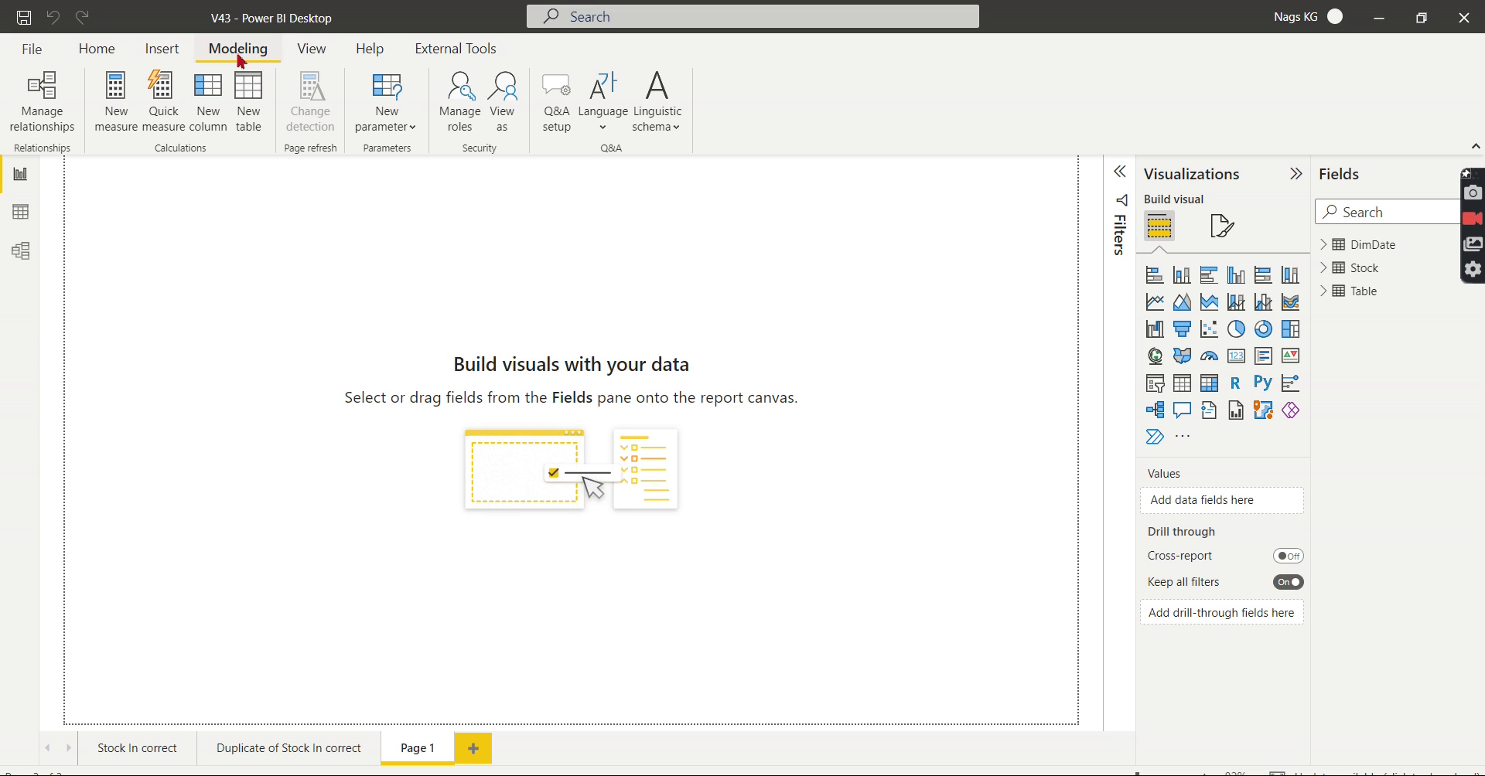
pyautogui.click(248, 105)
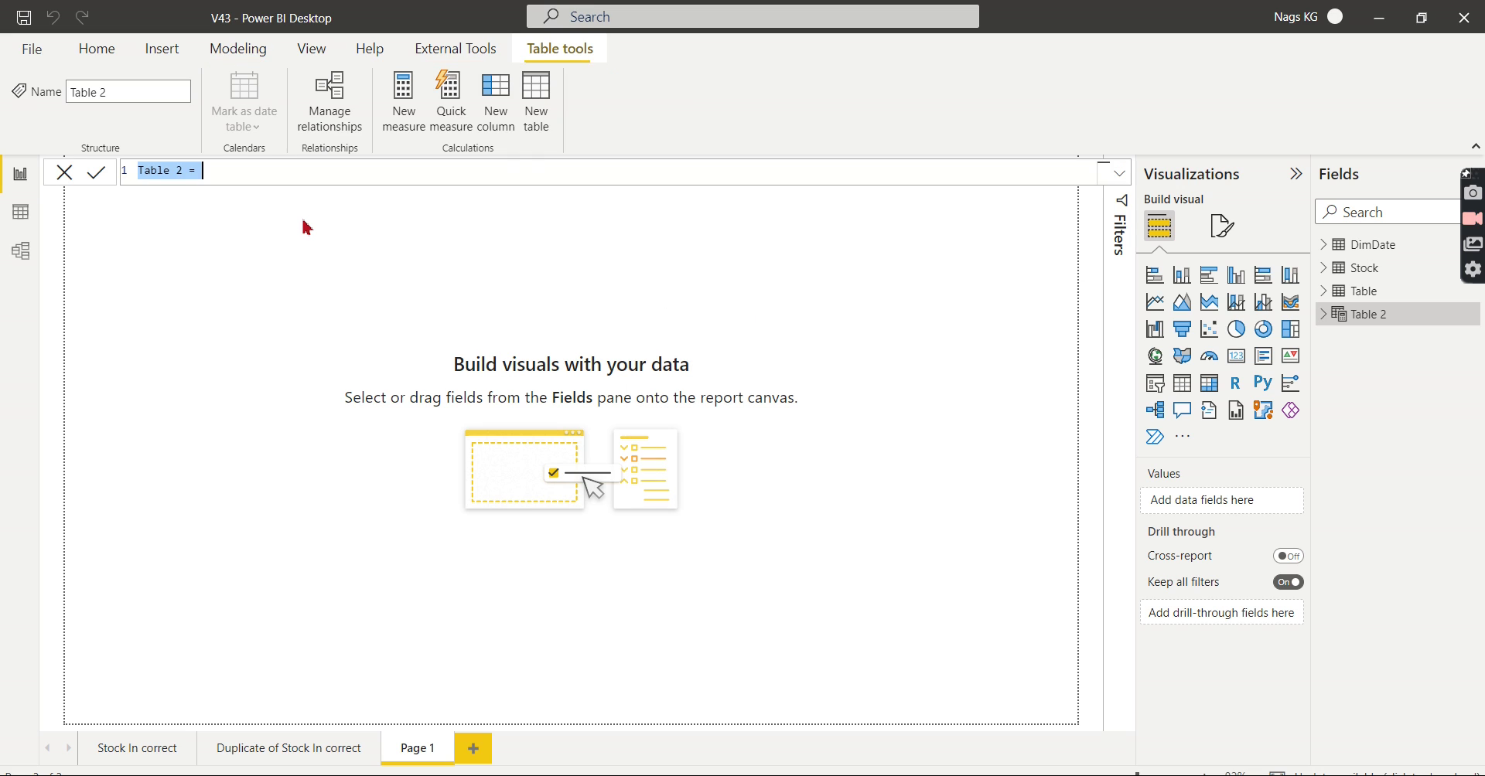
pyautogui.click(234, 176)
pyautogui.write('{ ("AED",20),("INR",80) ,("USD",30)}')
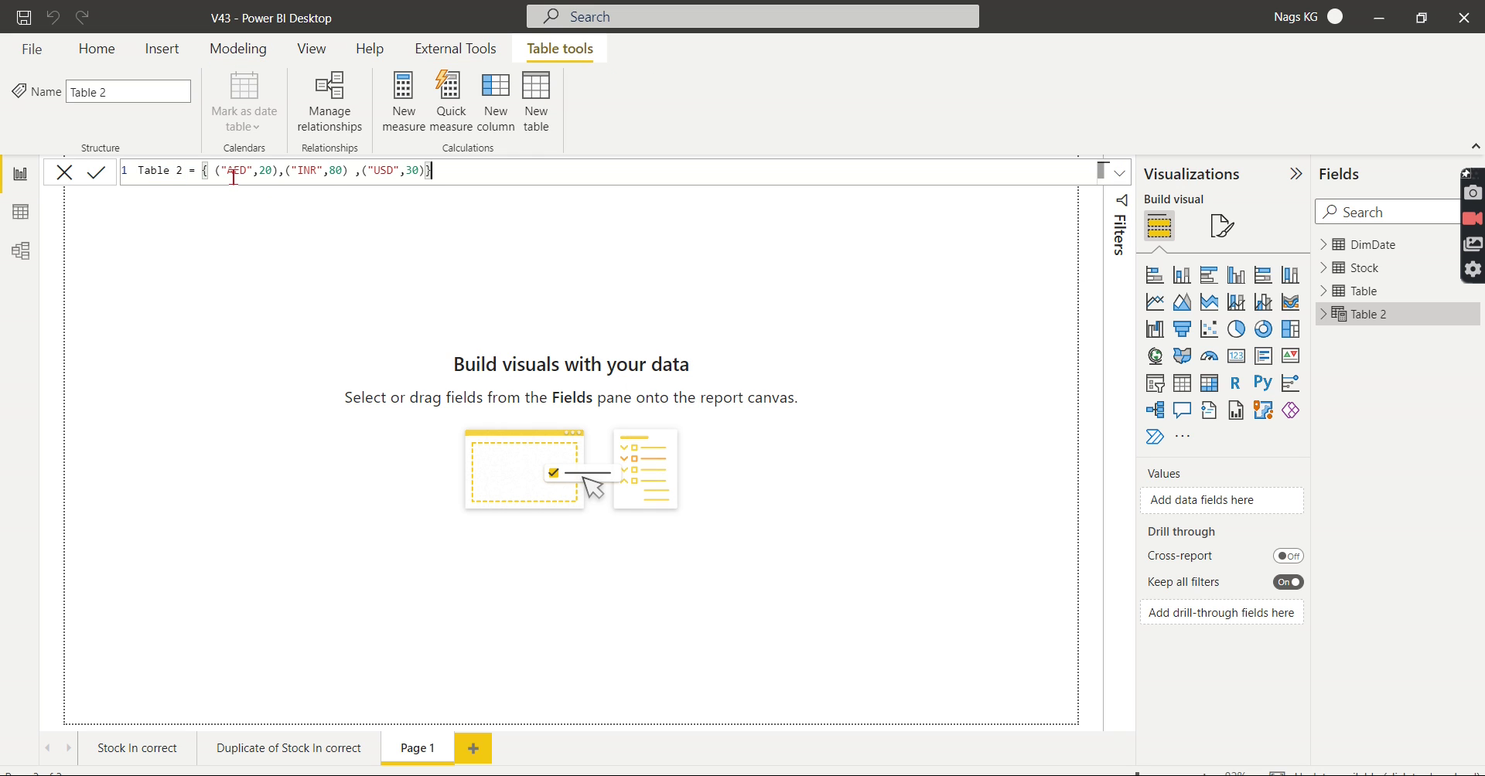
pyautogui.doubleClick(153, 170)
pyautogui.moveTo(185, 170); pyautogui.dragTo(138, 170)
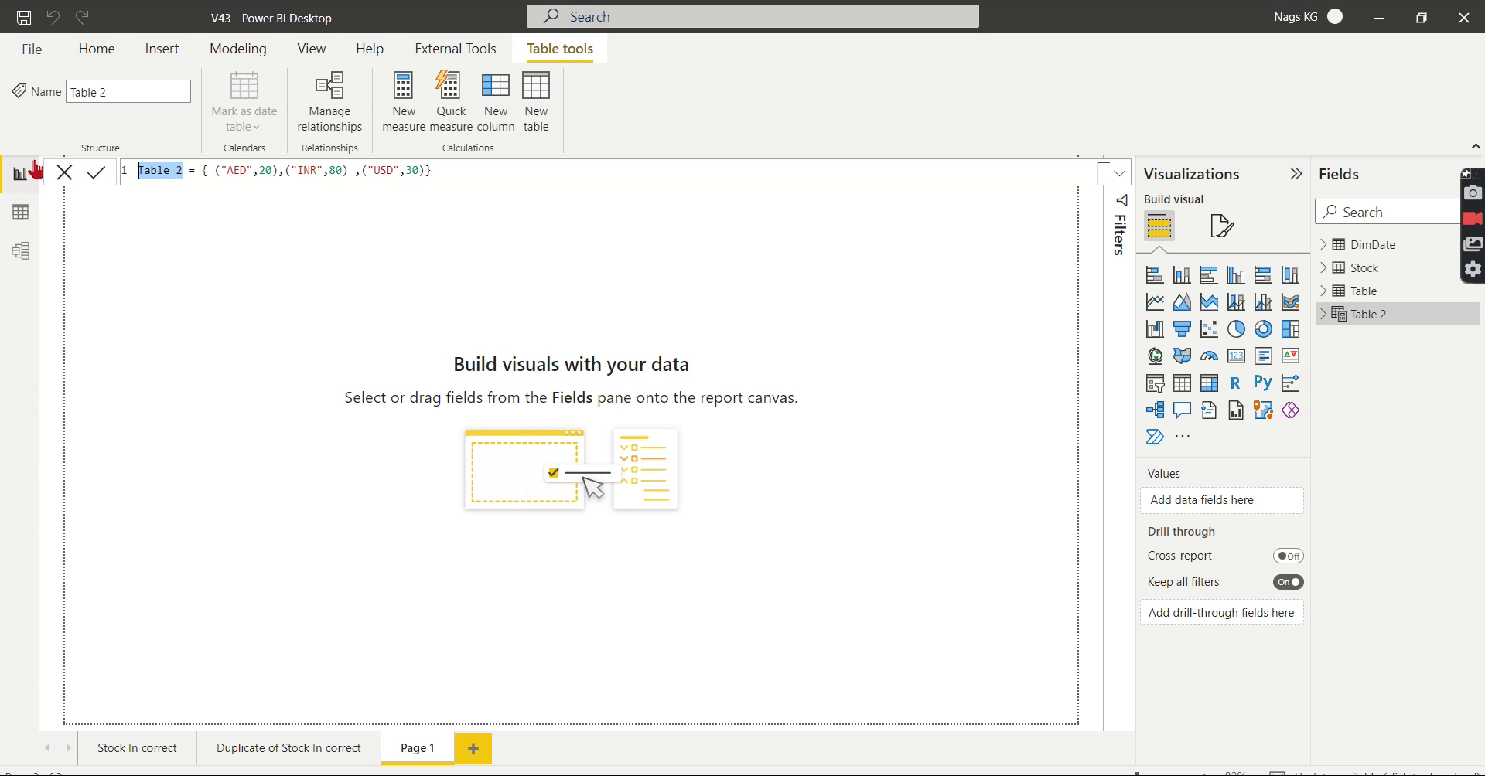
pyautogui.write('CurrencyOPtion')
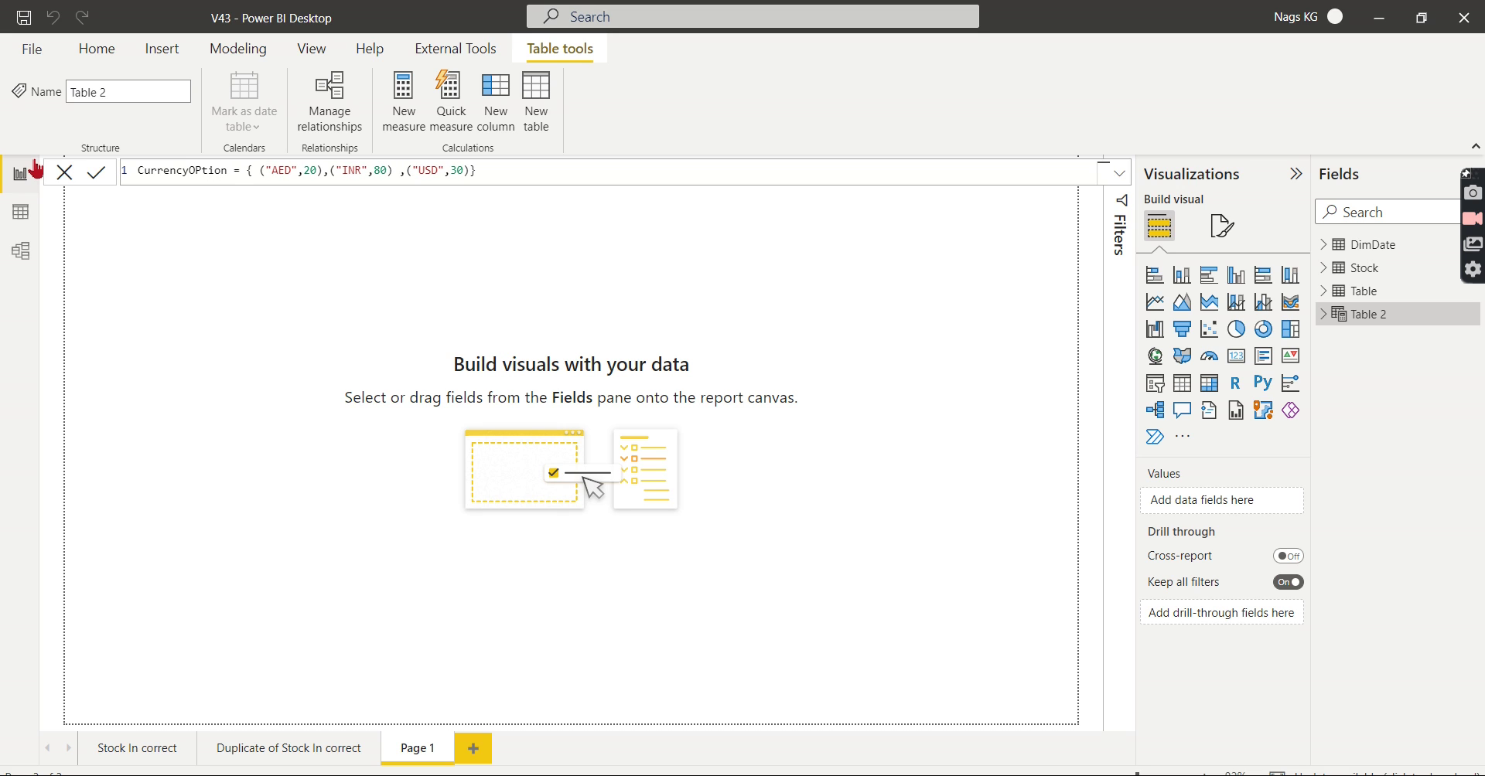
pyautogui.click(191, 171)
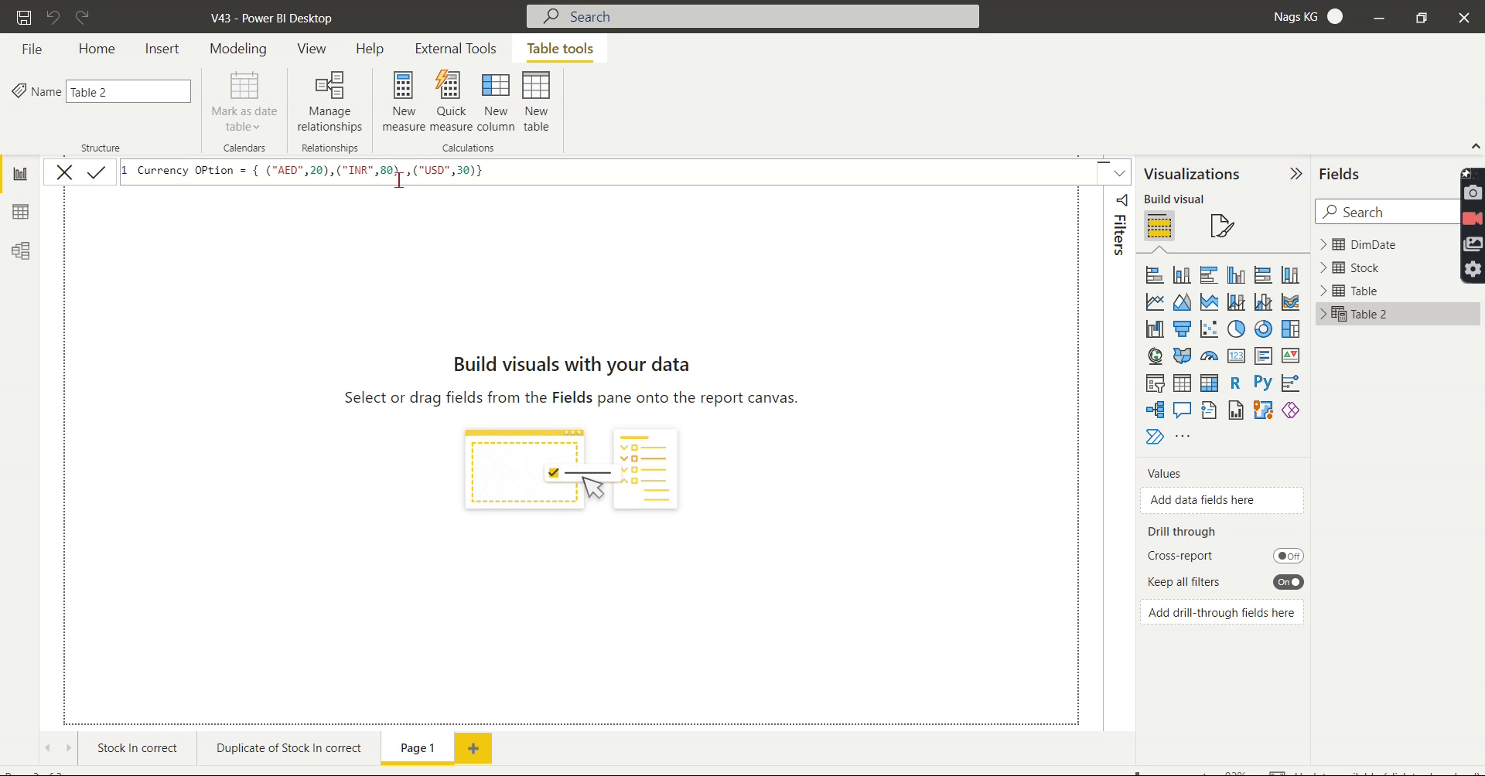
pyautogui.click(491, 172)
pyautogui.click(264, 169)
pyautogui.press('Return')
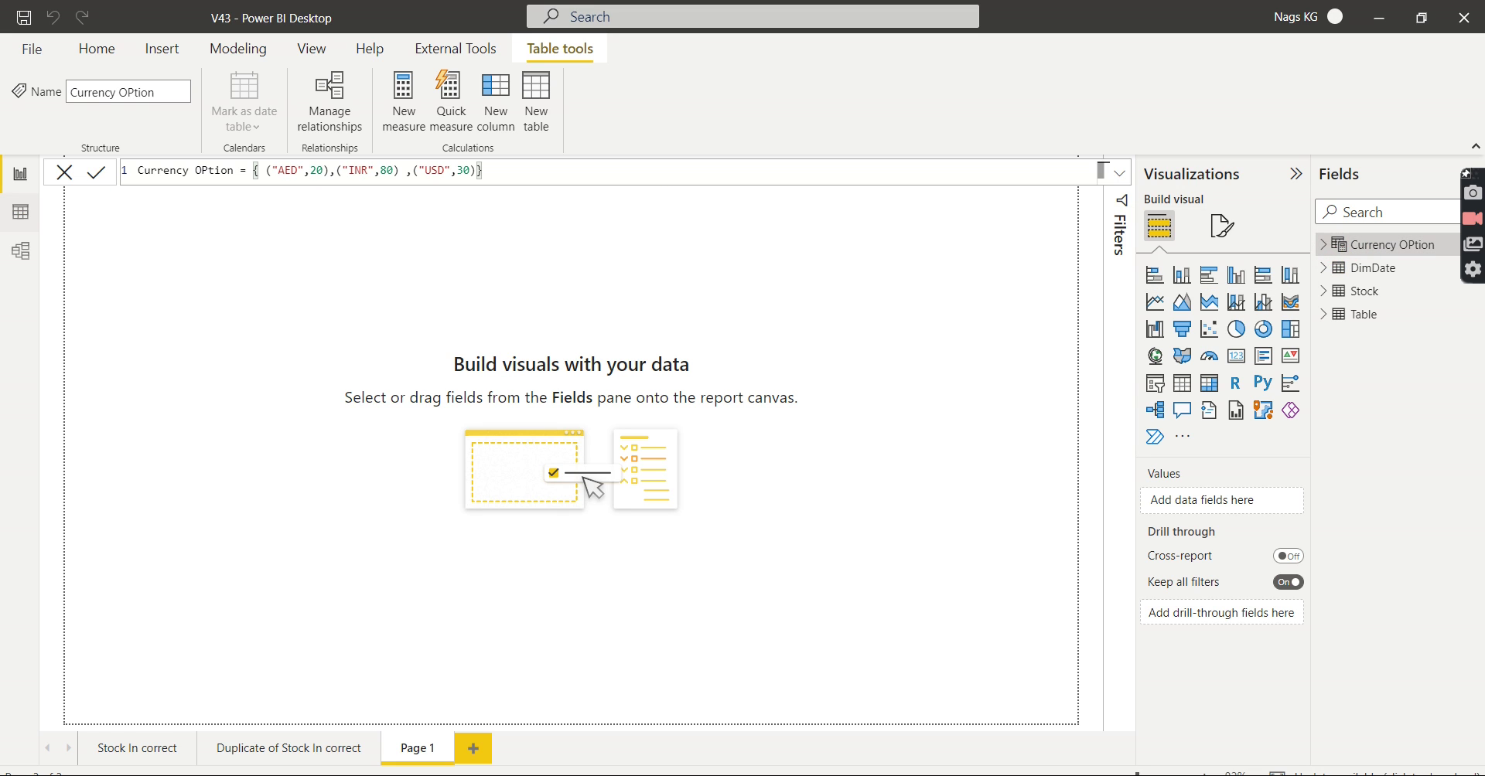
# - In Data view, append the row ("AUS",50) to Currency OPtion's formula and commit it
pyautogui.click(21, 211)
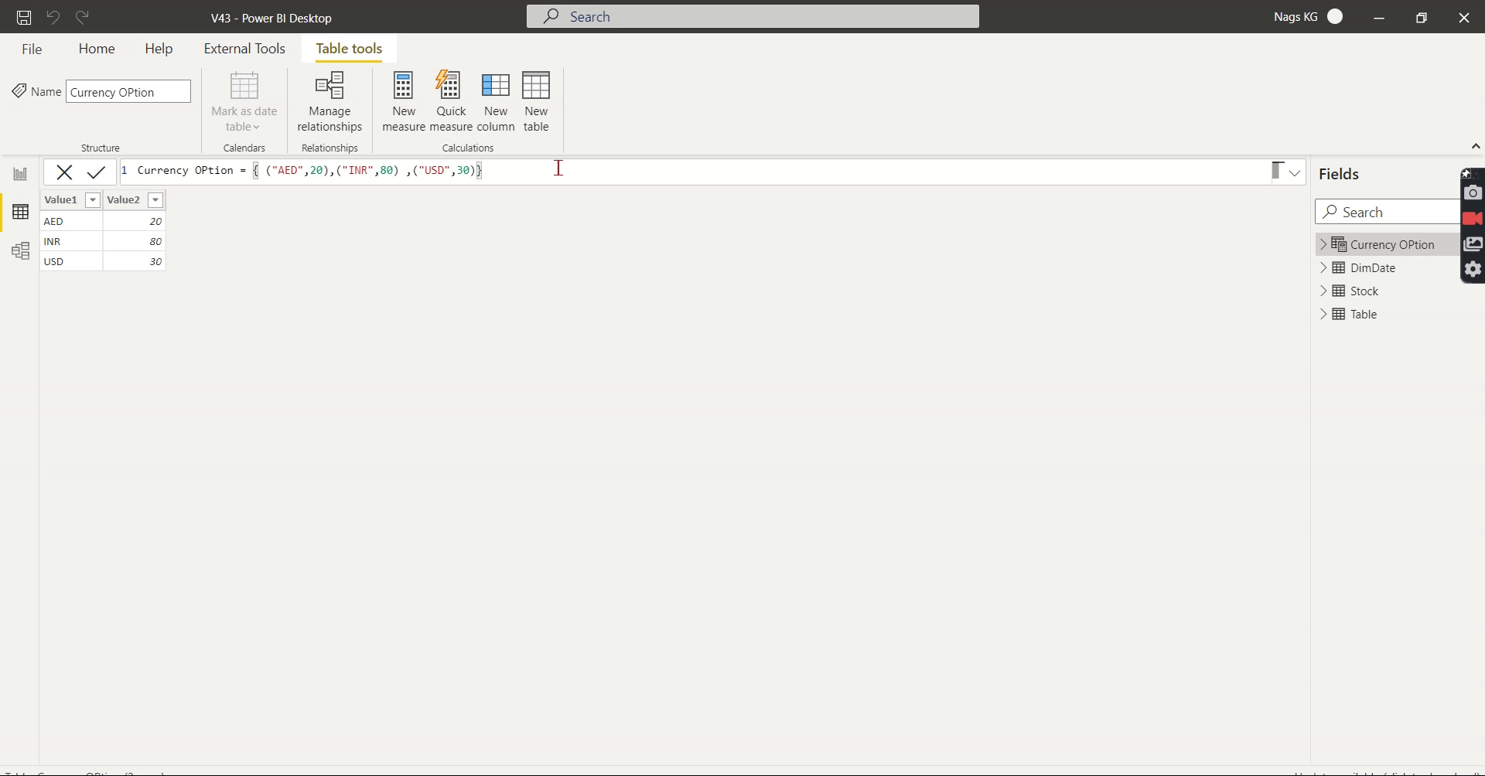
pyautogui.write(',("AUS",50)')
pyautogui.press('Return')
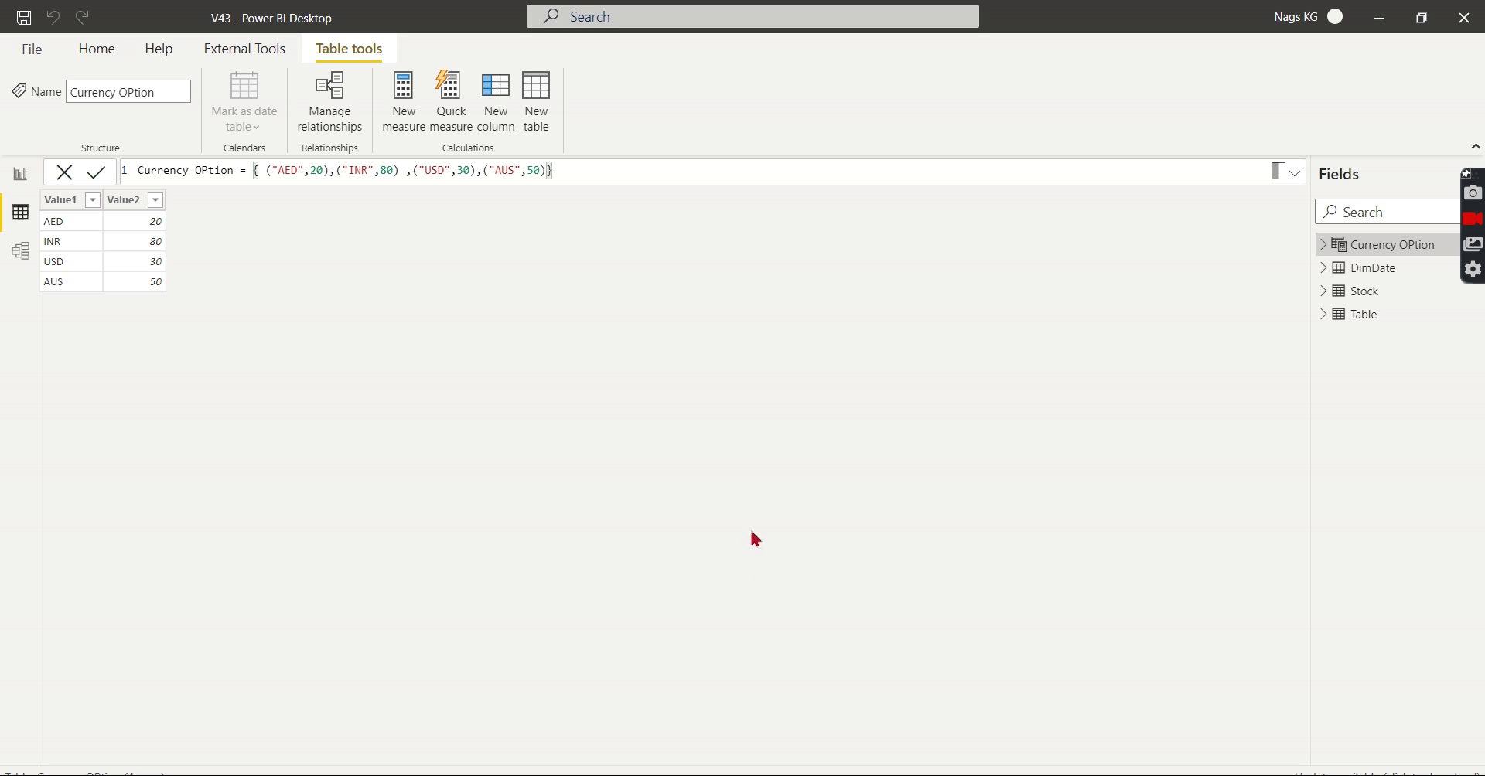
# - Copy slide 2's second DAX constructor with DATE and CURRENCY values, then return to Power BI
pyautogui.click(927, 773)
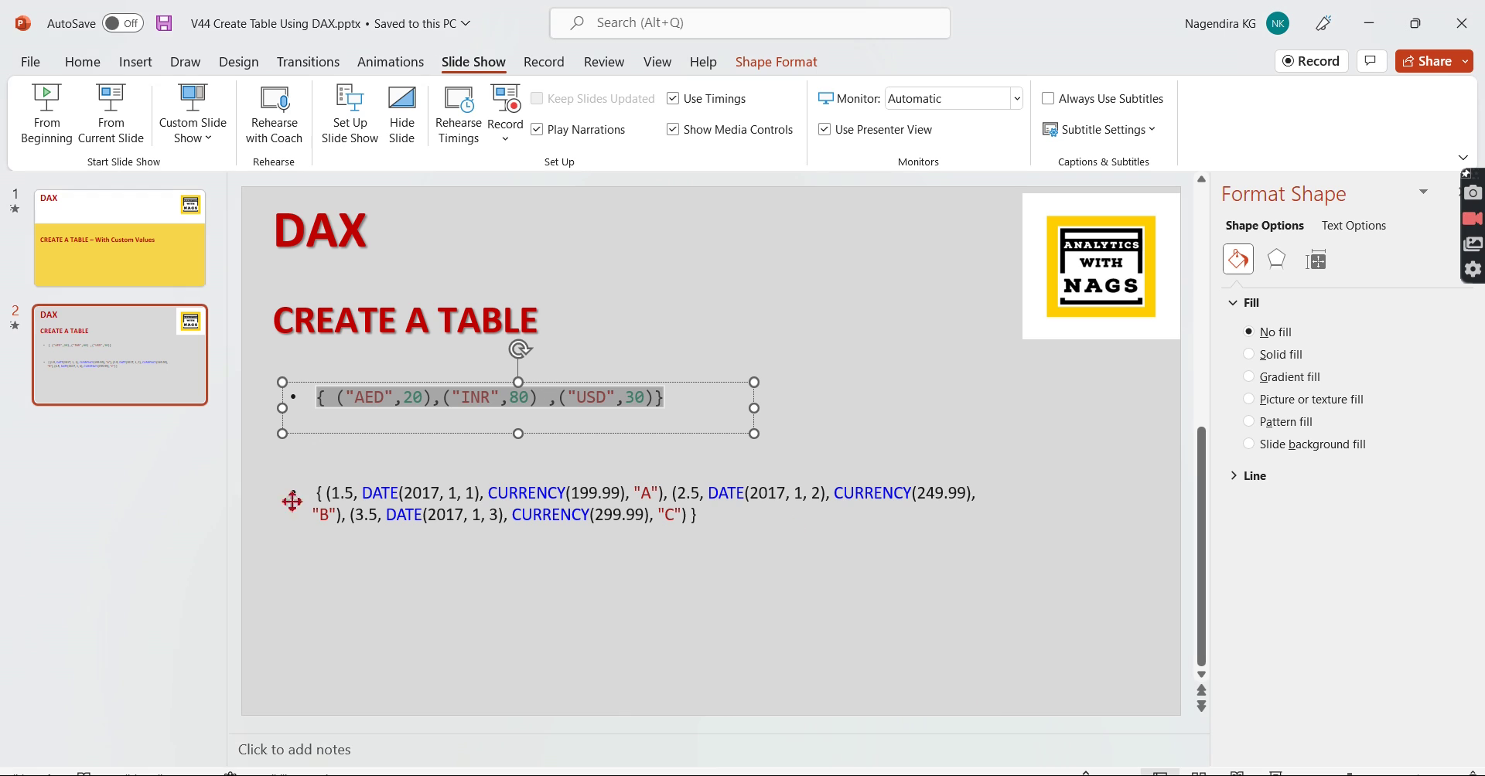
pyautogui.moveTo(319, 493); pyautogui.dragTo(737, 527)
pyautogui.hotkey('ctrl', 'c')
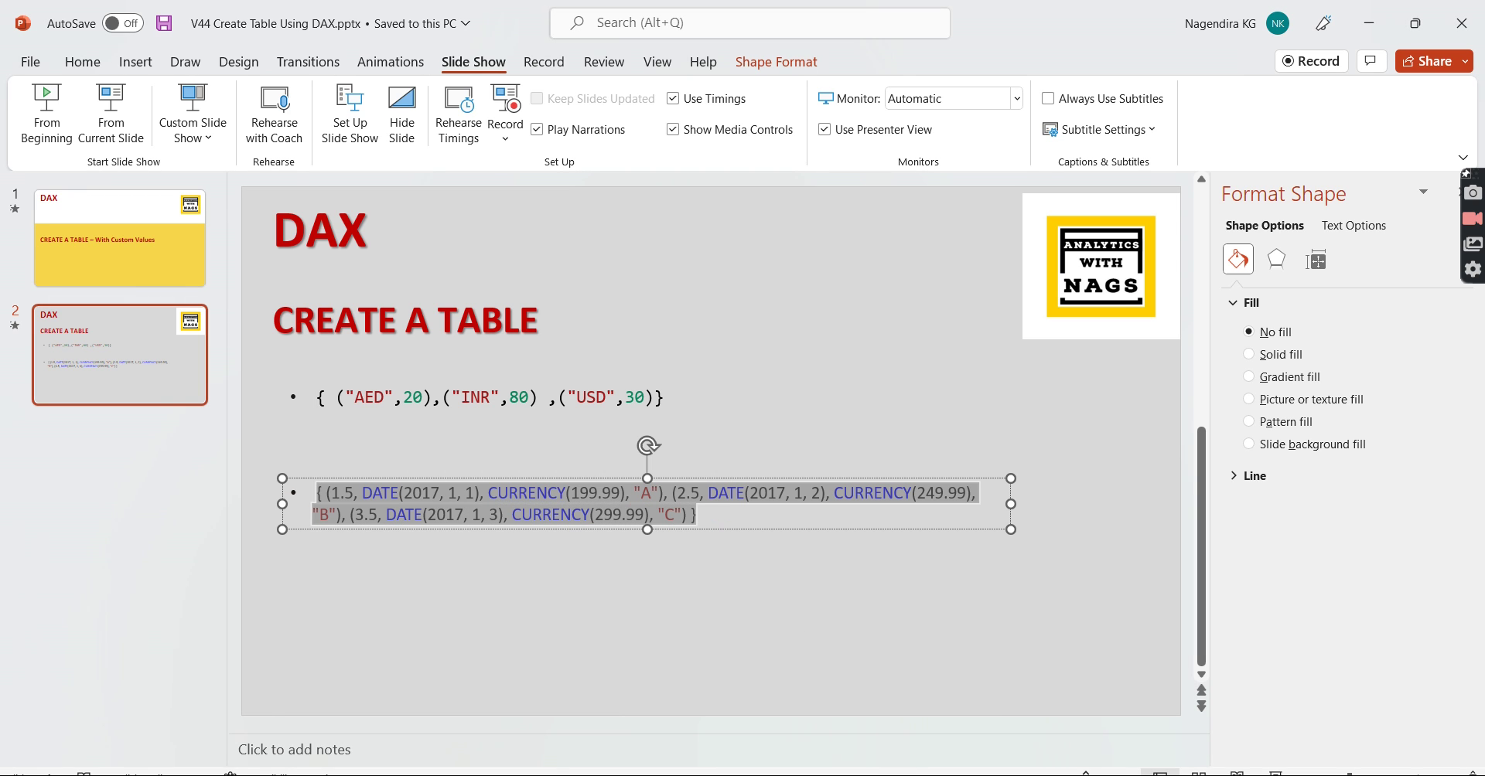
pyautogui.hotkey('alt', 'Tab')
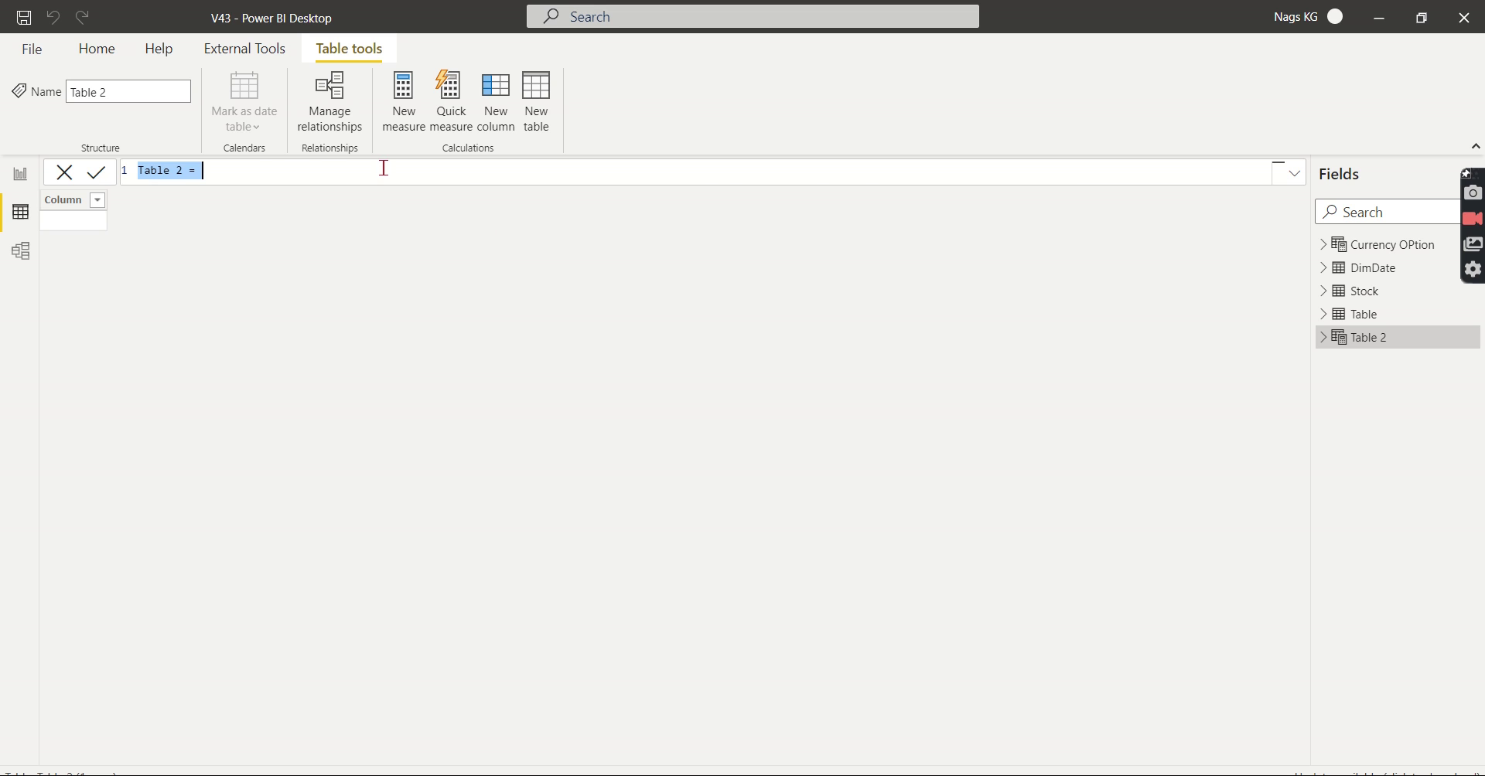
# - Paste the constructor into the new table formula, name it tb2 and commit
pyautogui.hotkey('ctrl', 'v')
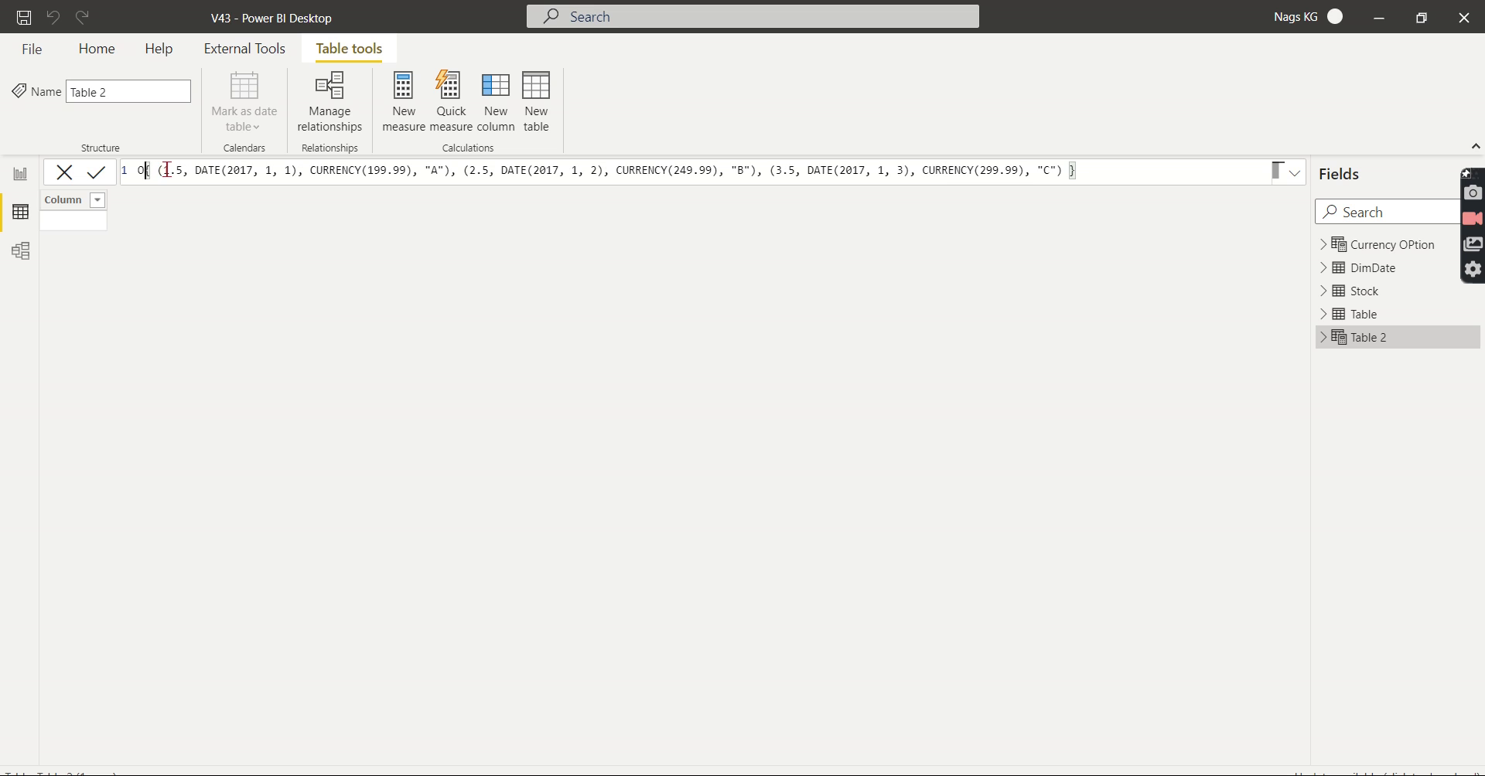
pyautogui.write('tb2 =')
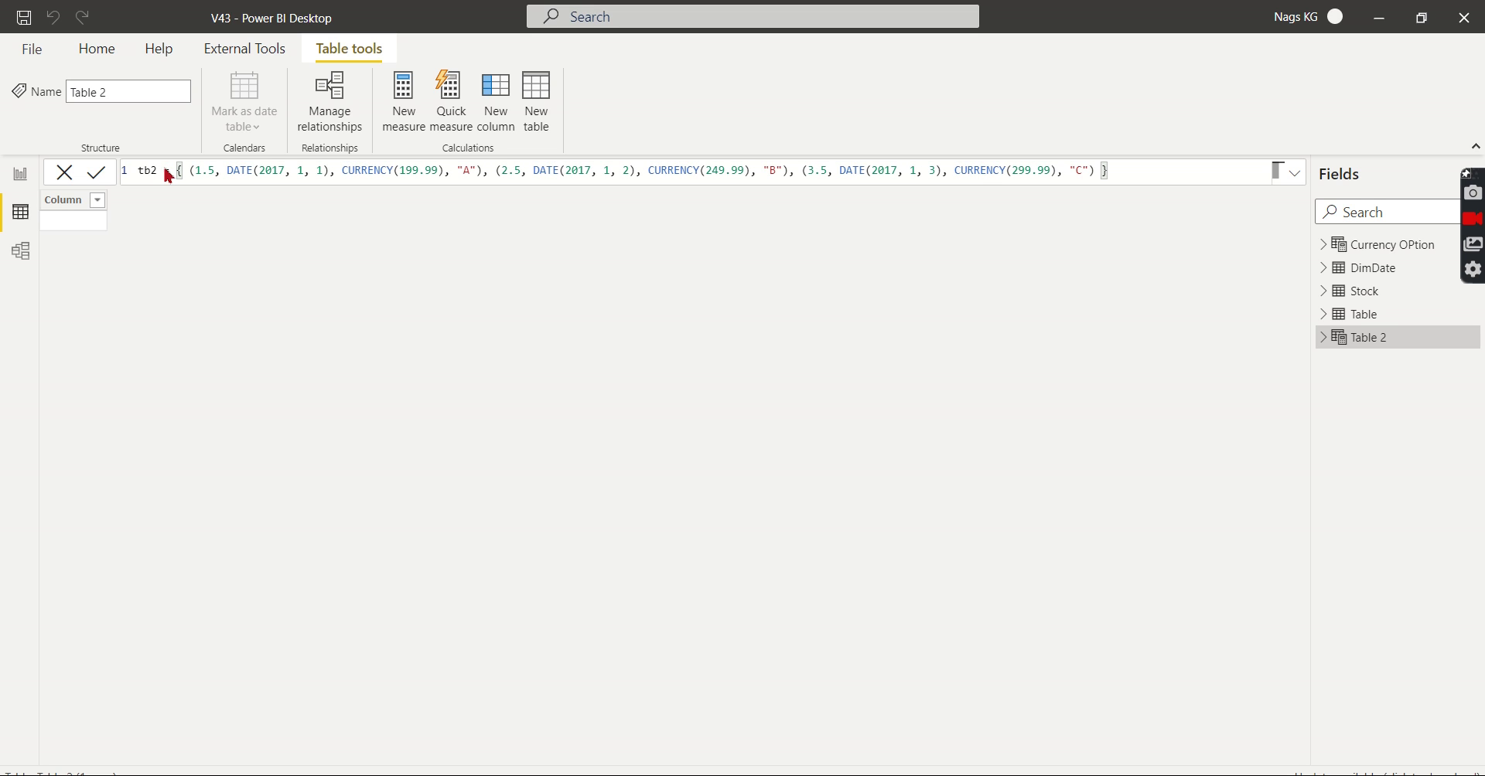
pyautogui.press('Return')
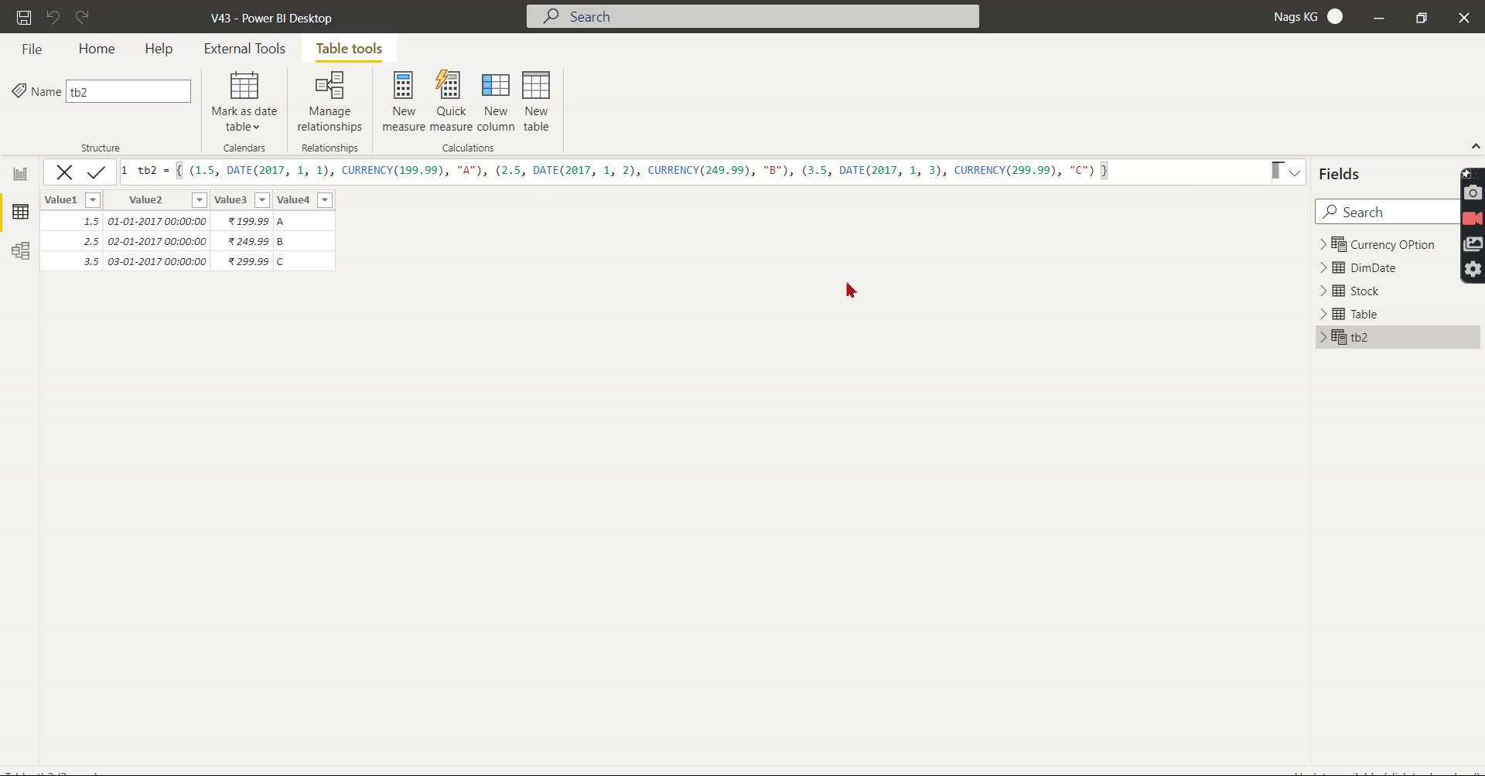
# - Move tb2's second and third row tuples onto their own lines in the formula
pyautogui.click(497, 171)
pyautogui.hotkey('shift', 'Return')
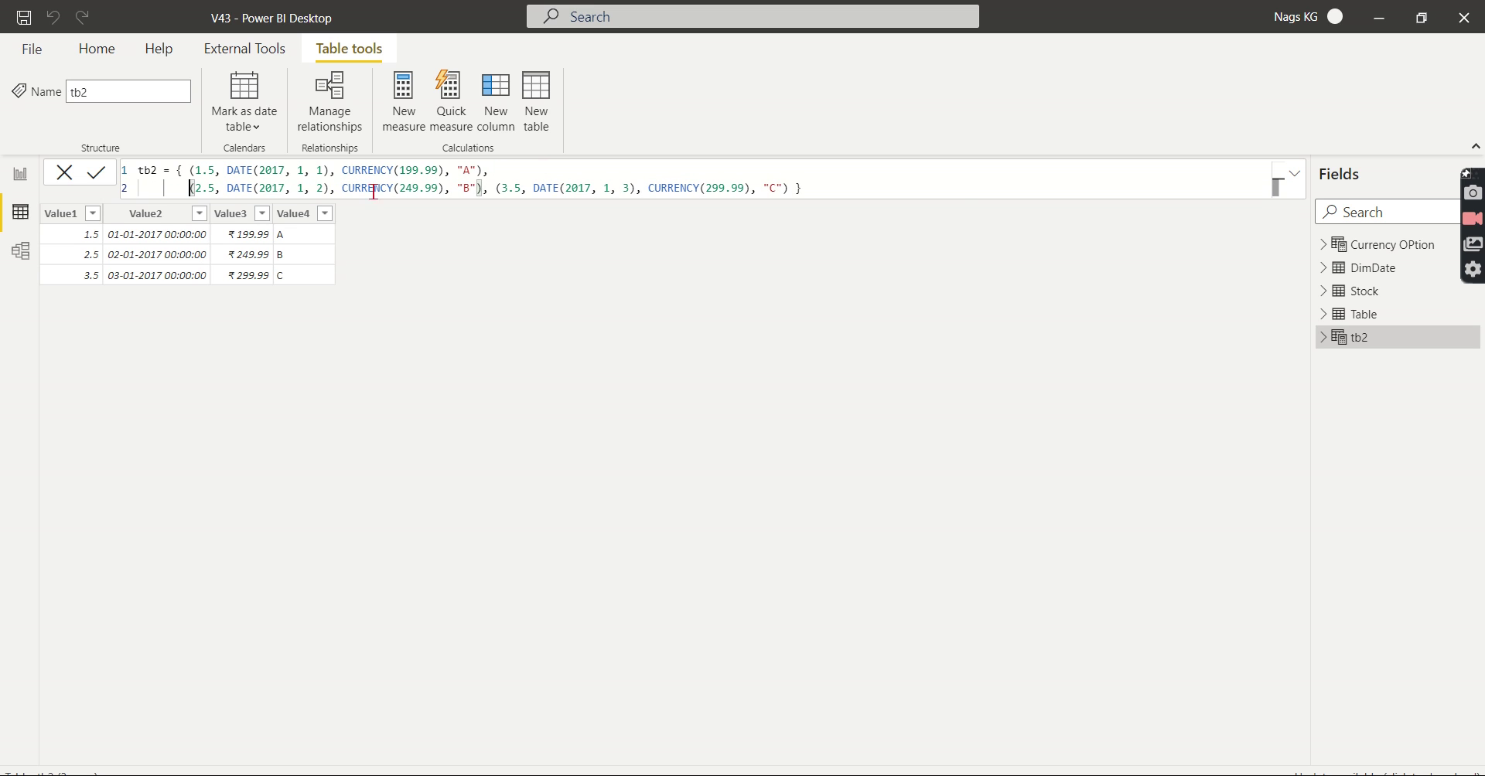
pyautogui.click(497, 188)
pyautogui.hotkey('shift', 'Return')
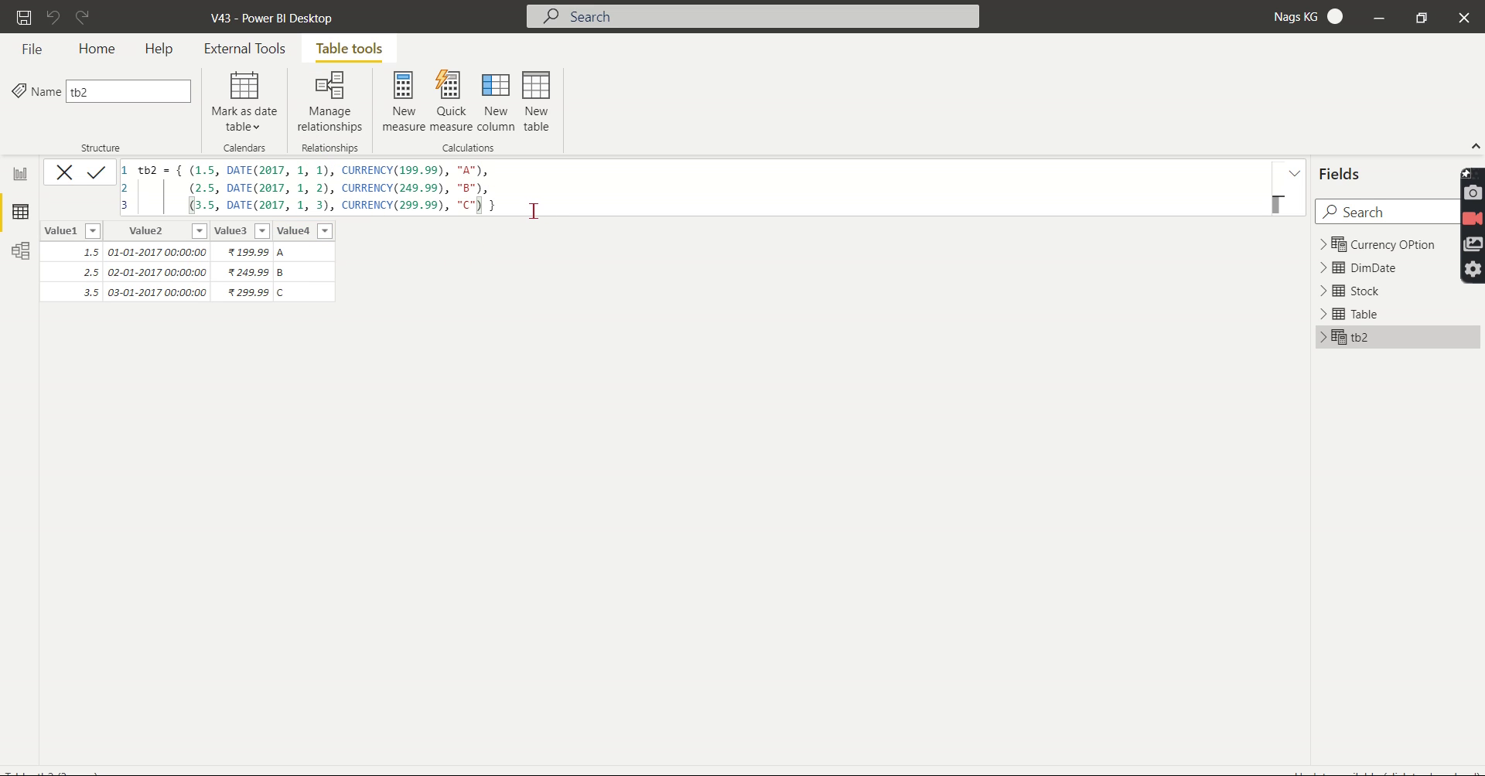
pyautogui.click(192, 175)
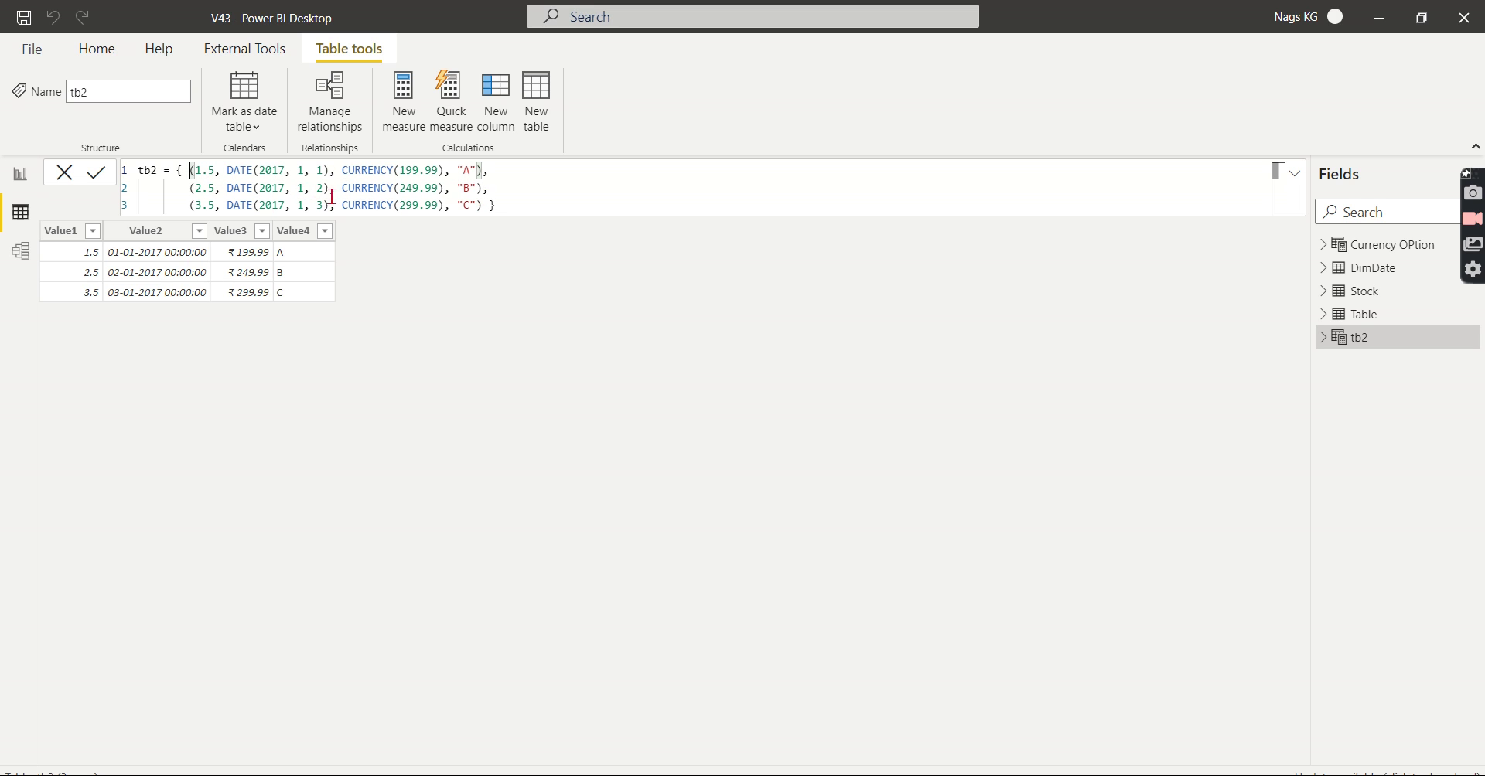
# - Delete 2.5 from tb2's second row and commit to show the column-count error
pyautogui.moveTo(223, 191); pyautogui.dragTo(196, 191)
pyautogui.press('BackSpace')
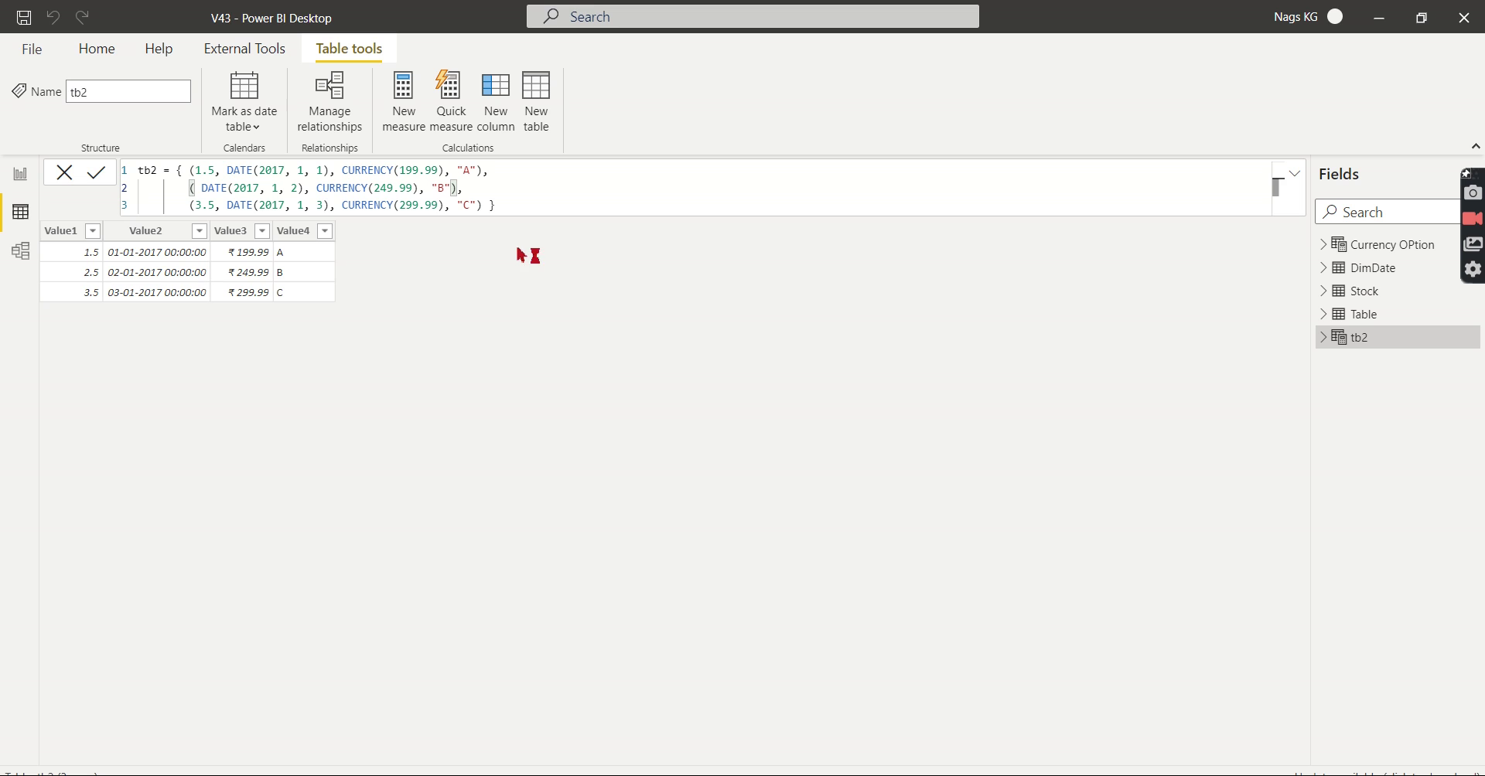
pyautogui.press('Return')
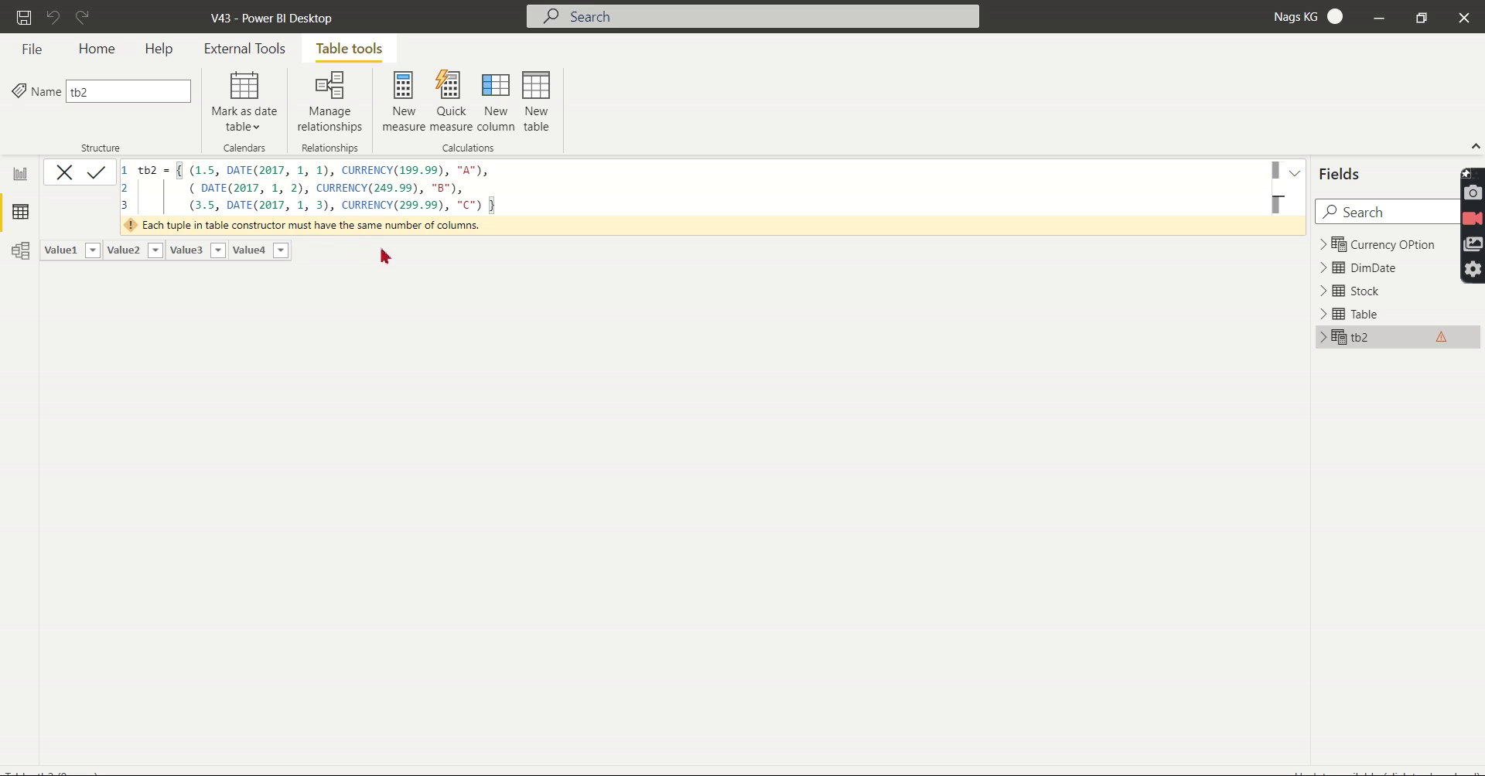
# - Restore 2.5 before DATE in the second row, recommit tb2, and return to the slides
pyautogui.click(213, 187)
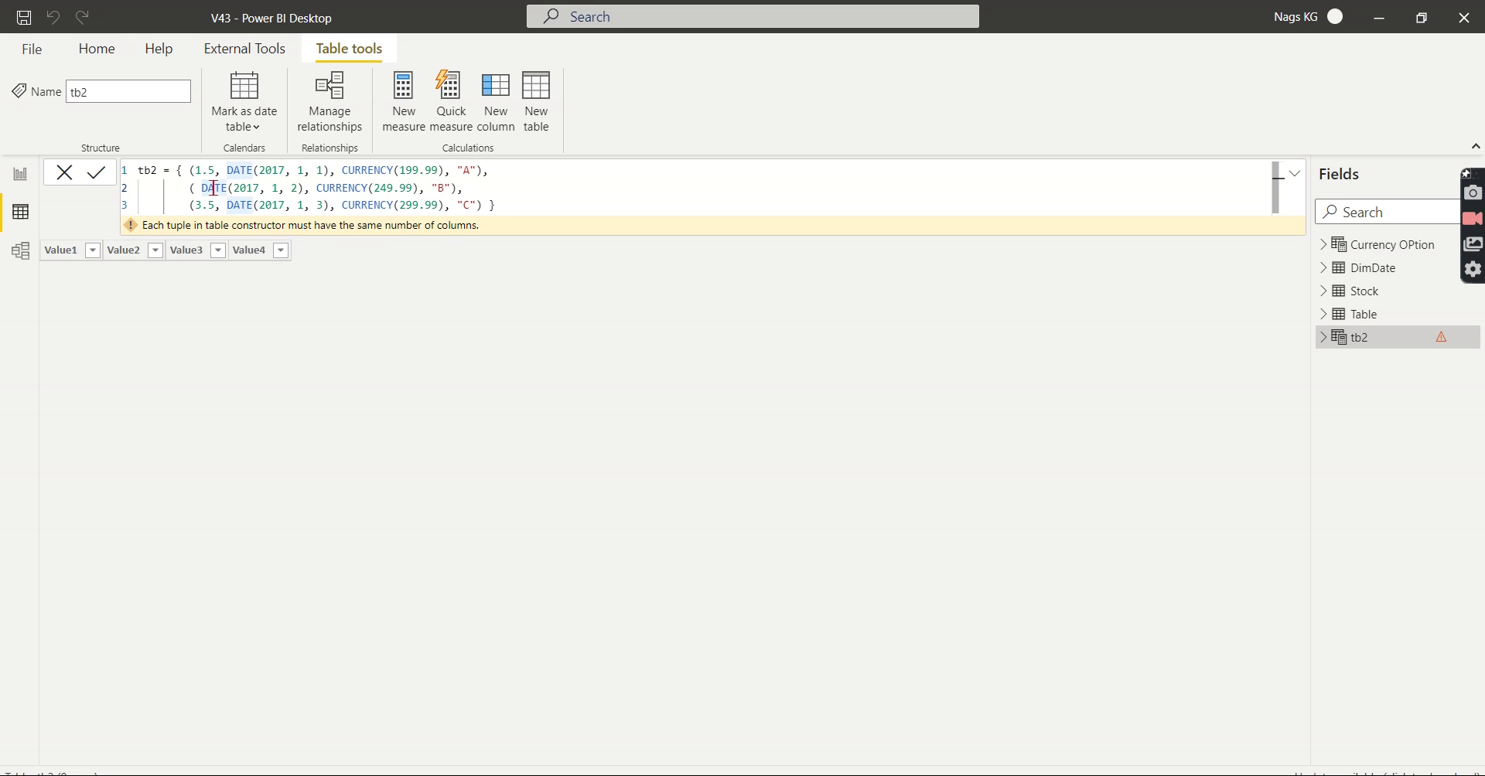
pyautogui.write('2.5,')
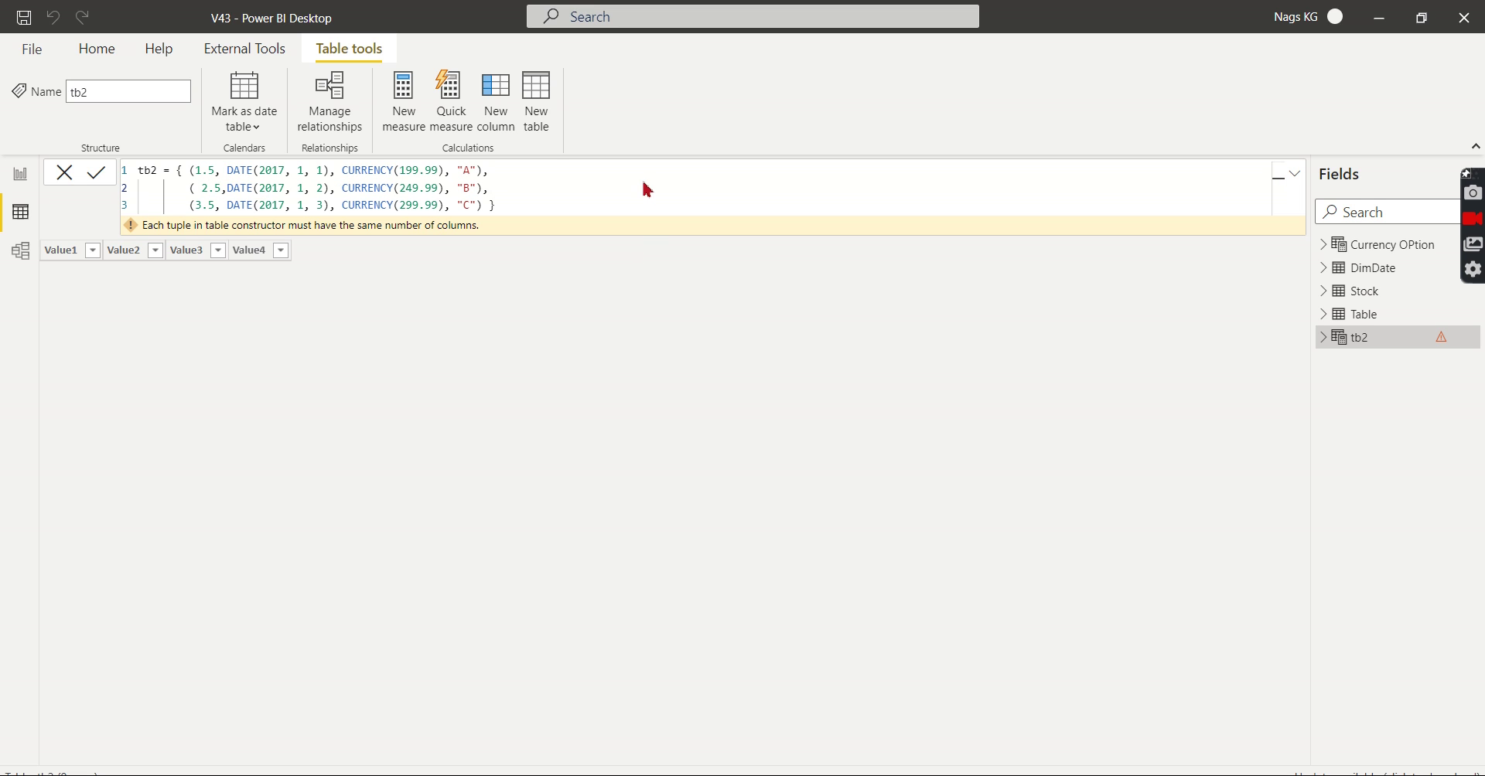
pyautogui.press('Return')
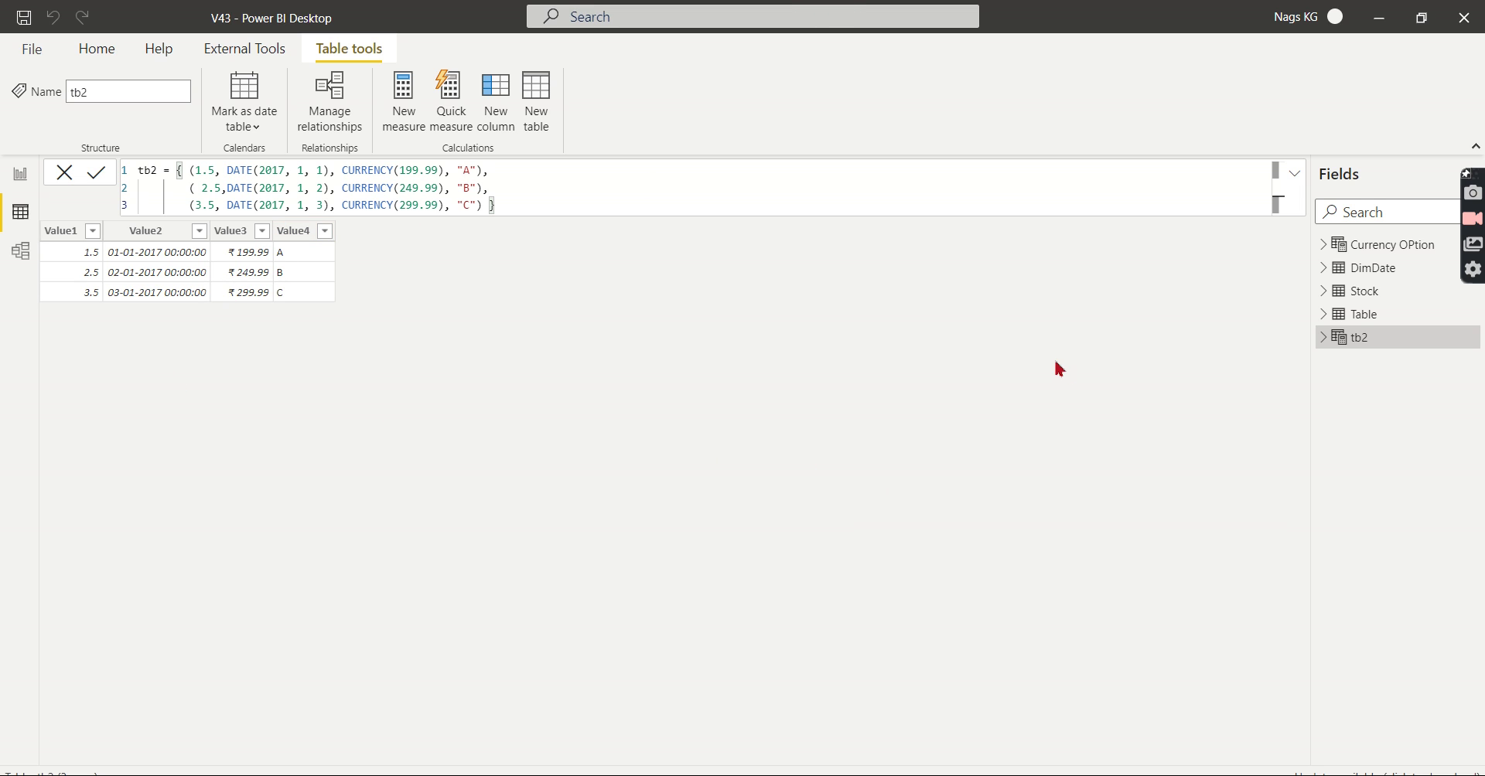
pyautogui.hotkey('alt', 'Tab')
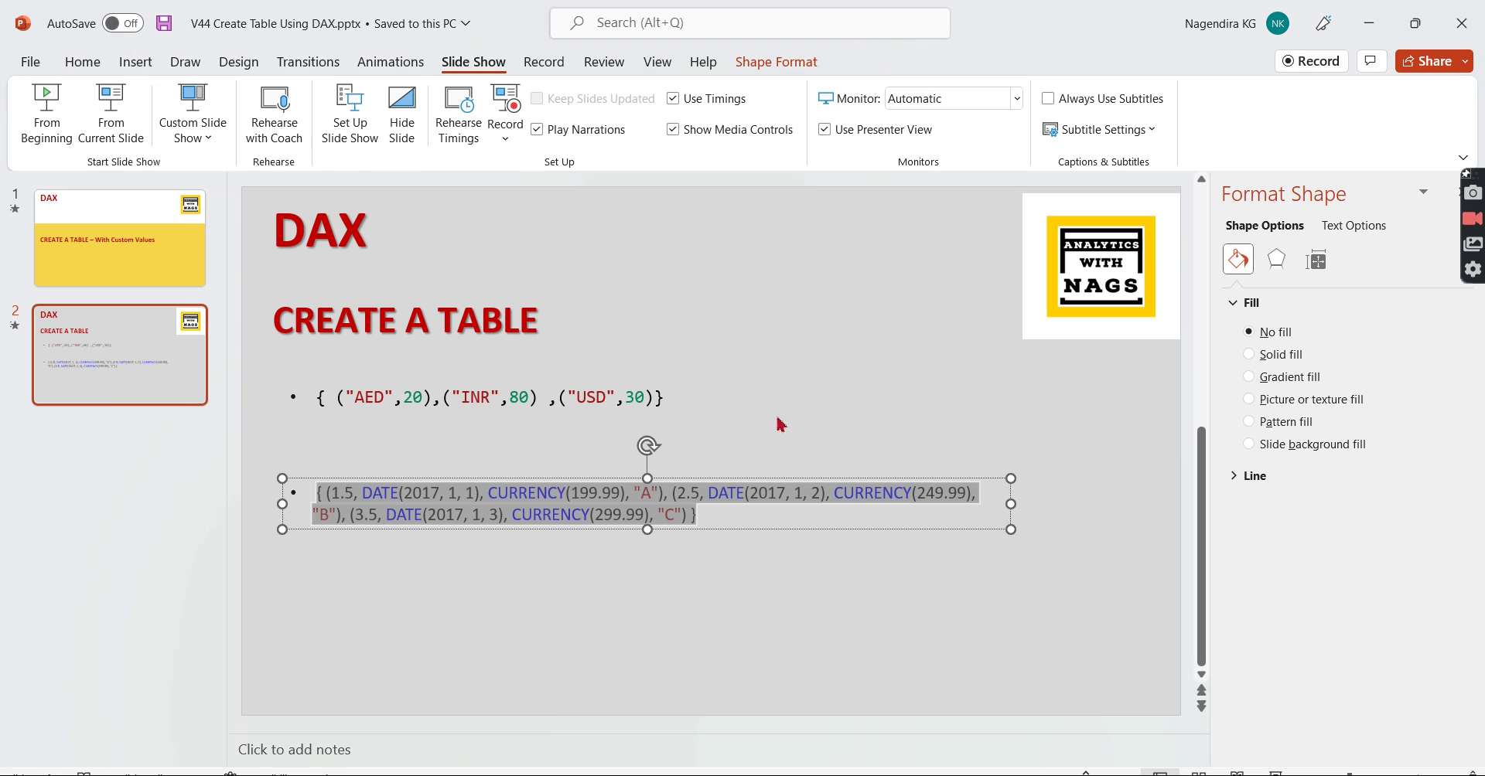
pyautogui.click(848, 290)
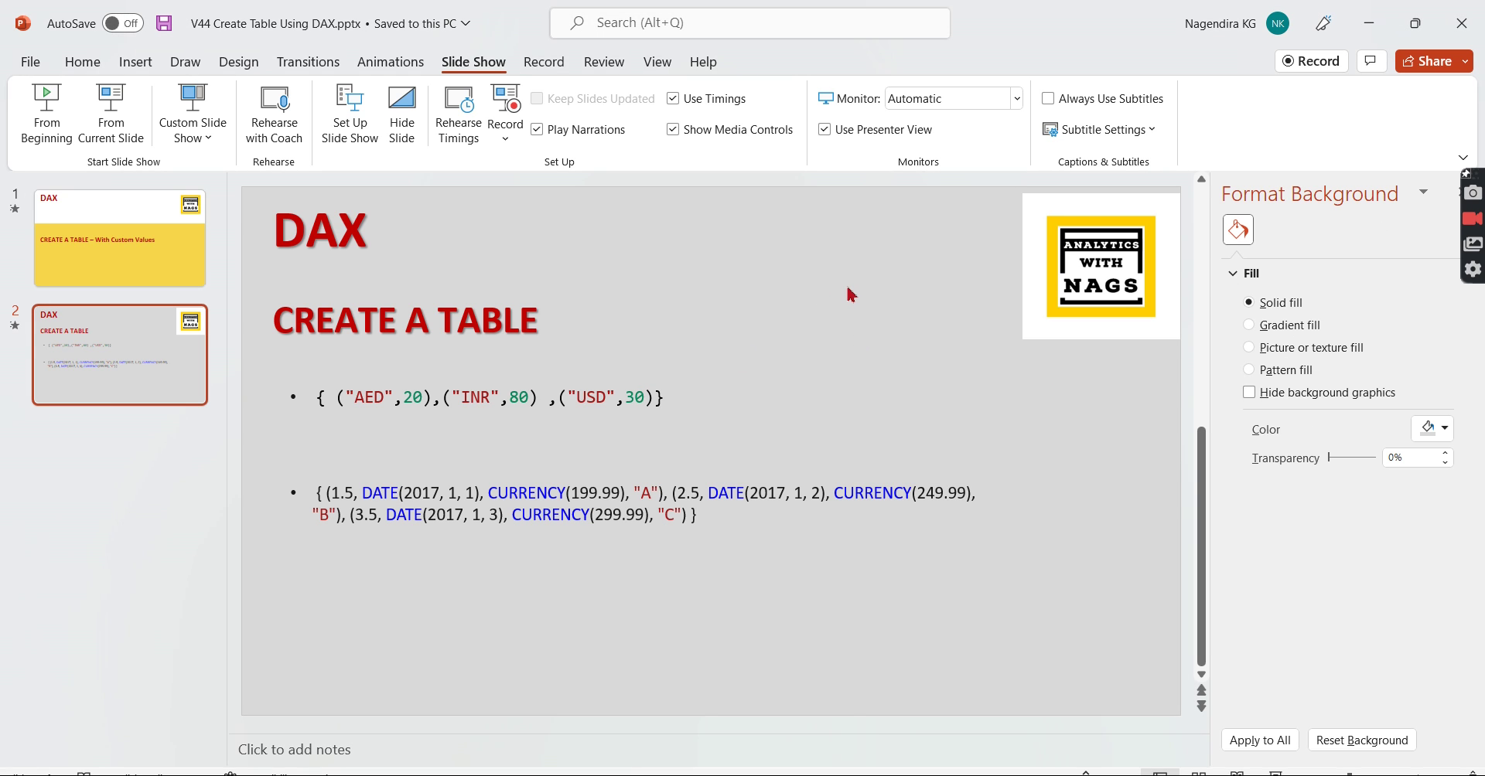